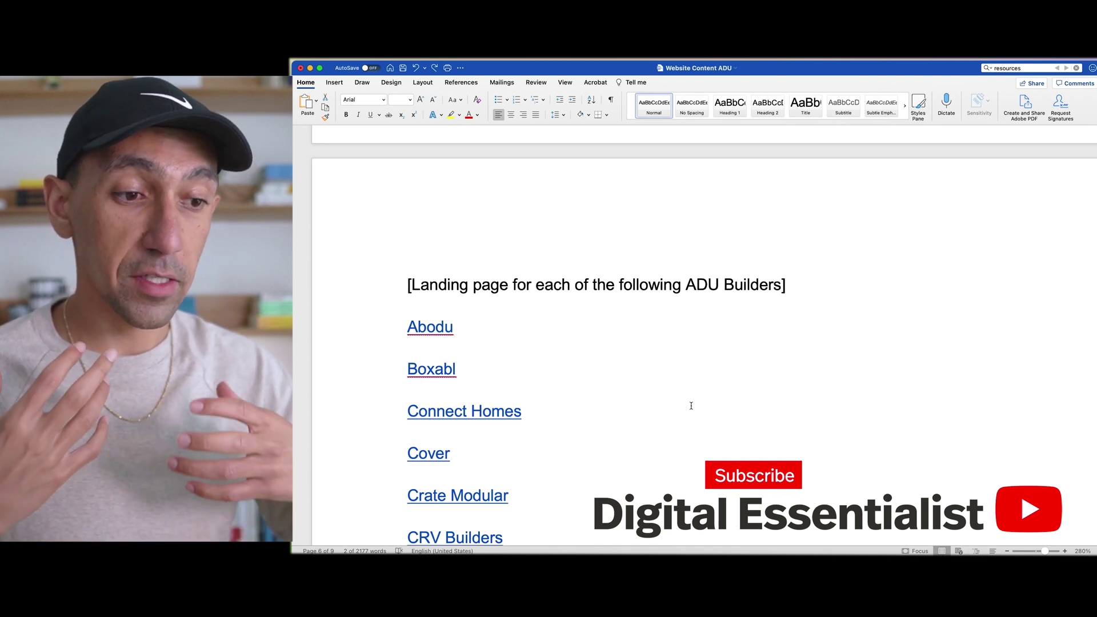
Switch to the ADU Comparison editor in Chrome and open the unlinked Builders blog with Blog Post Title One–Four
scroll(697, 393, down, 3)
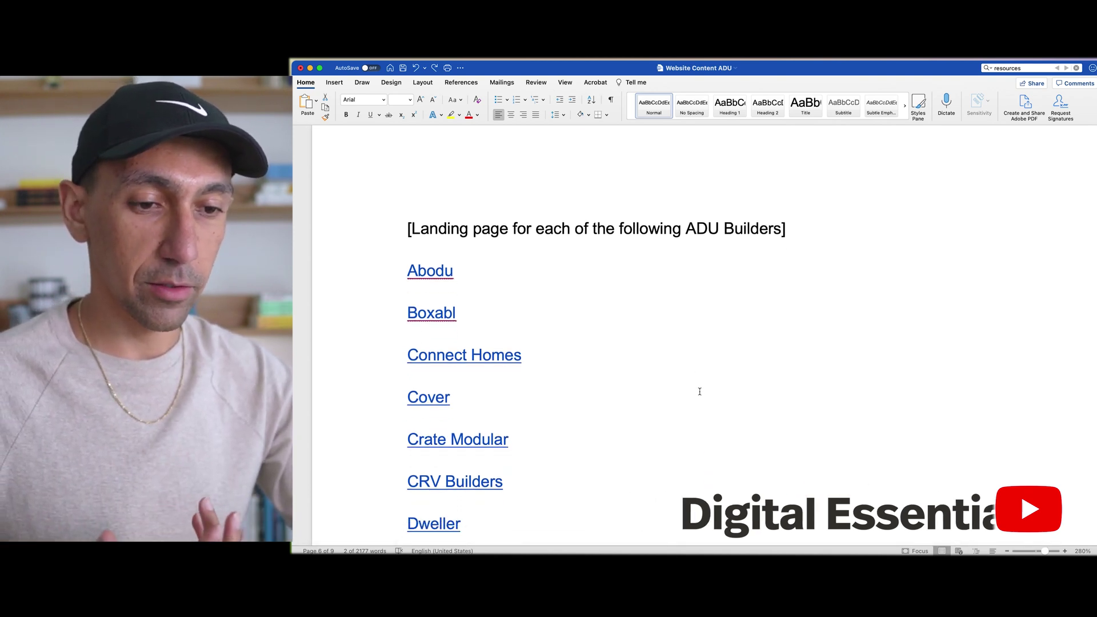
scroll(689, 369, down, 1)
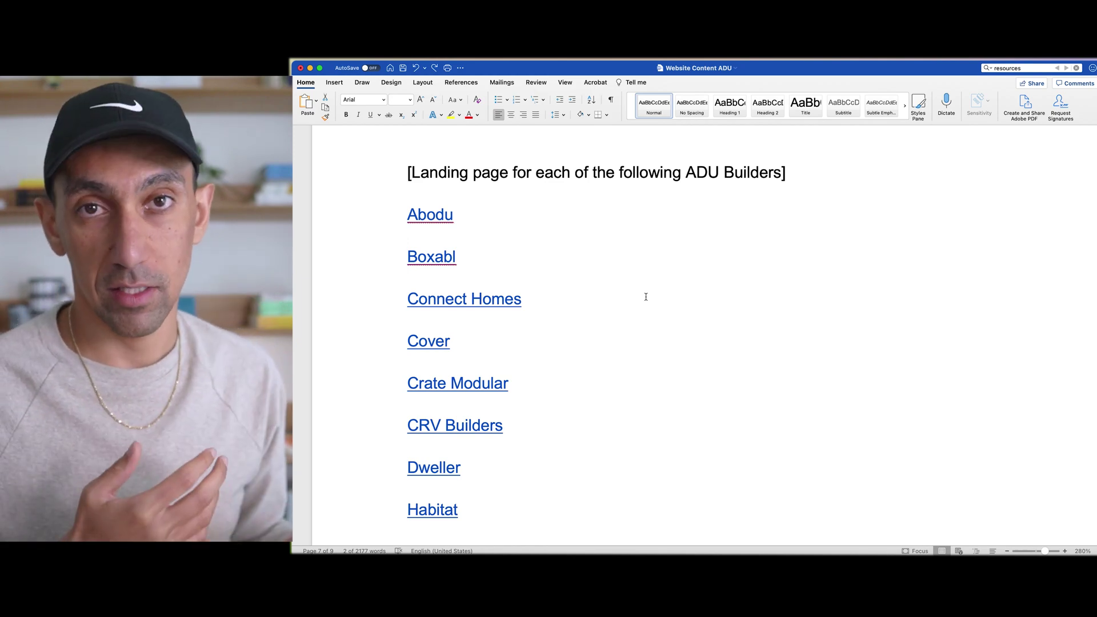
key(ctrl+Left)
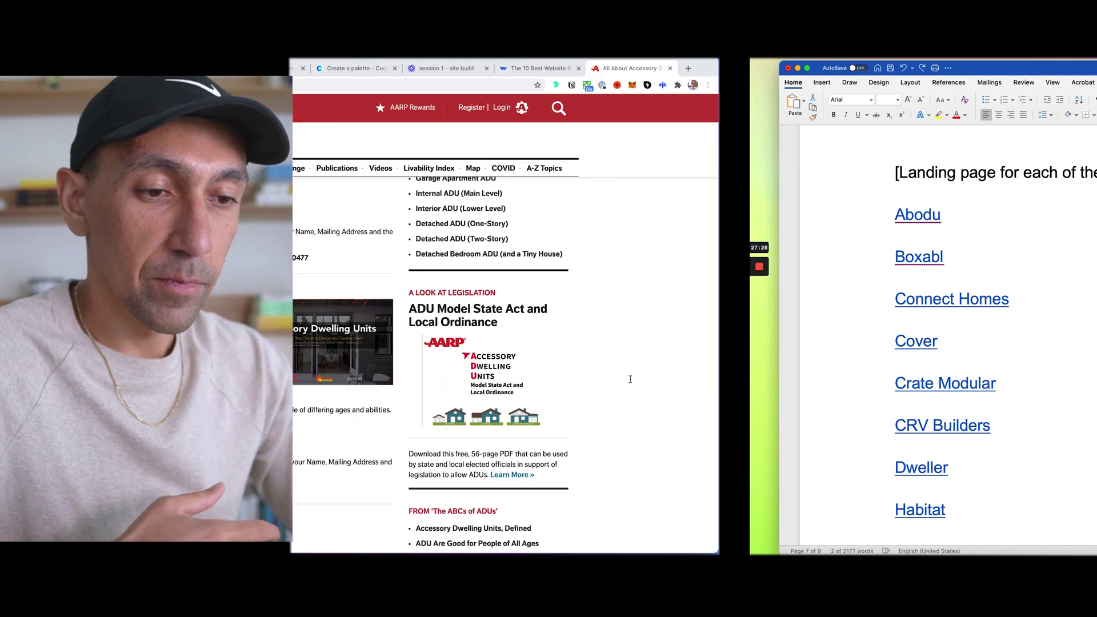
key(super+1)
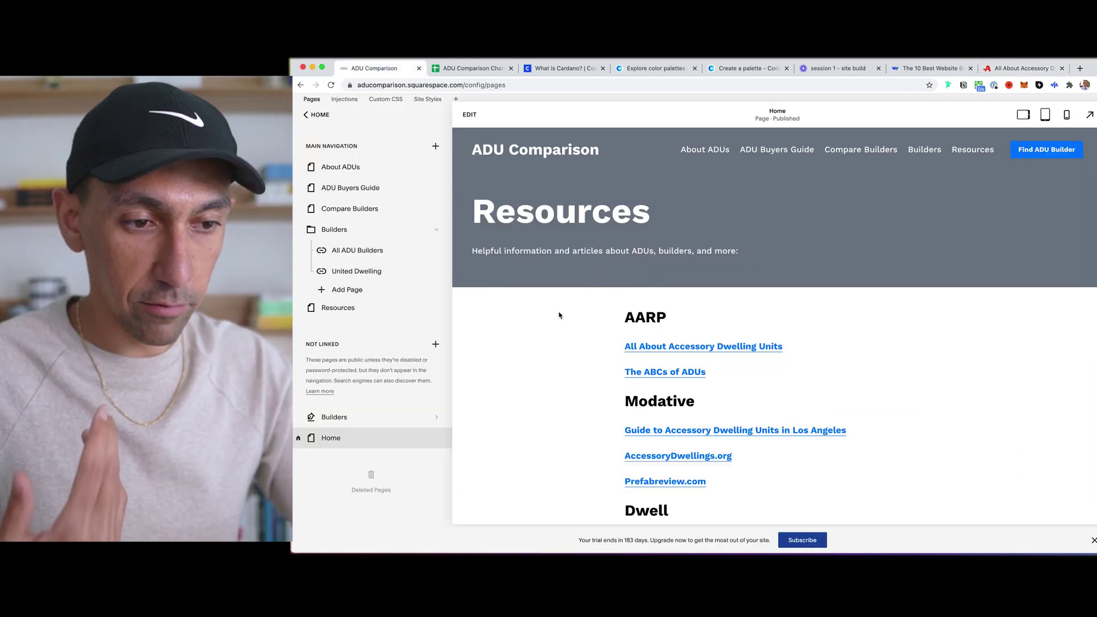
click(332, 418)
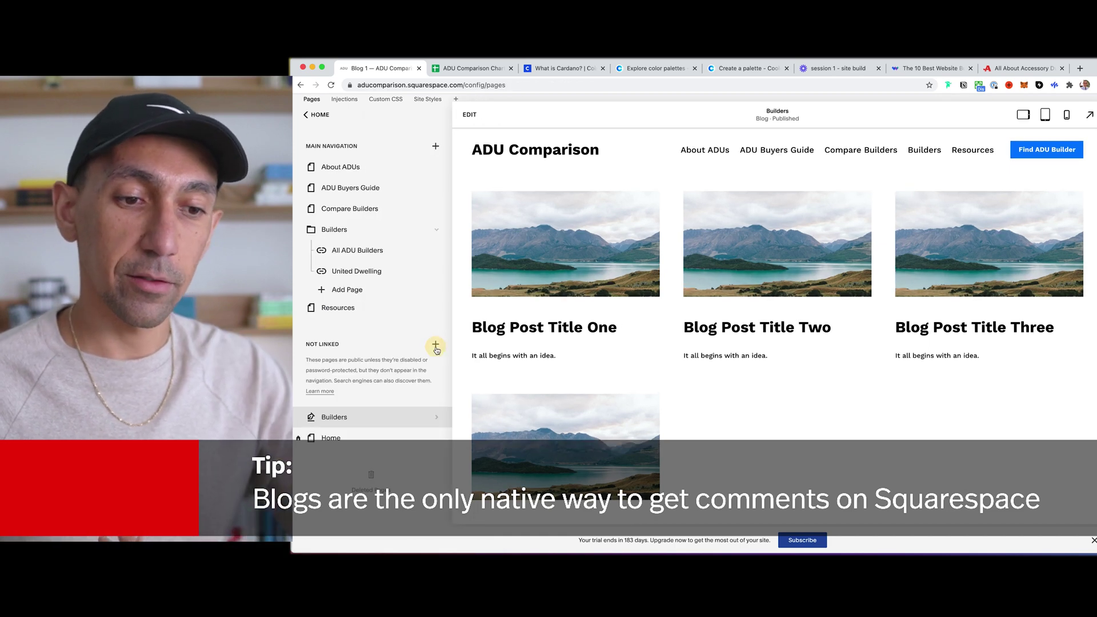
Create a new unlinked Portfolio page named 'Builders P' holding sample Project One through Six
click(436, 346)
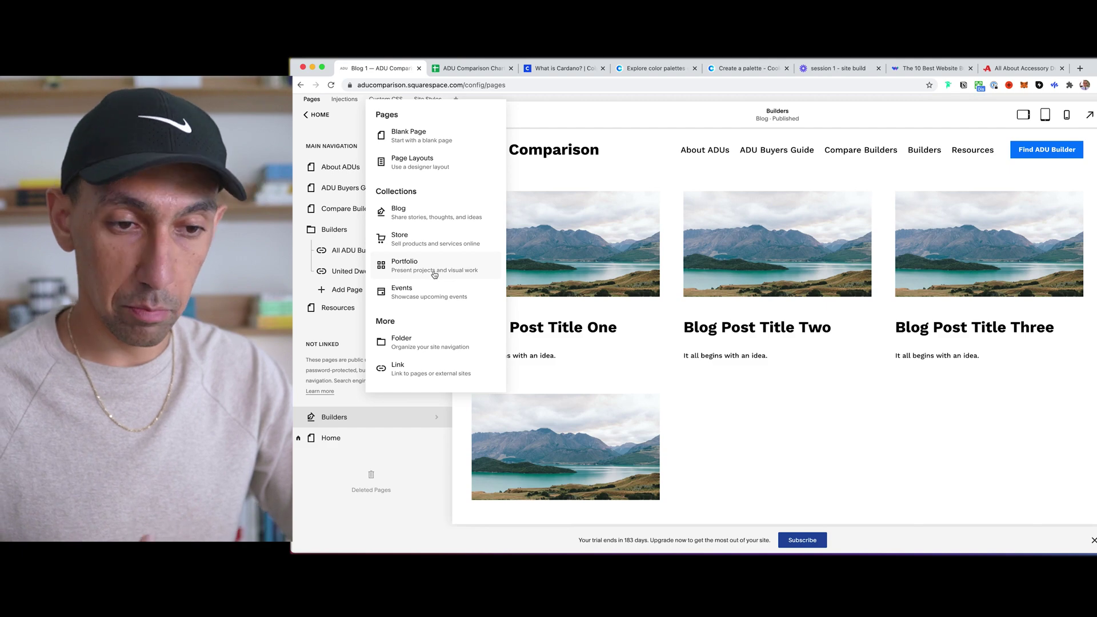
click(434, 274)
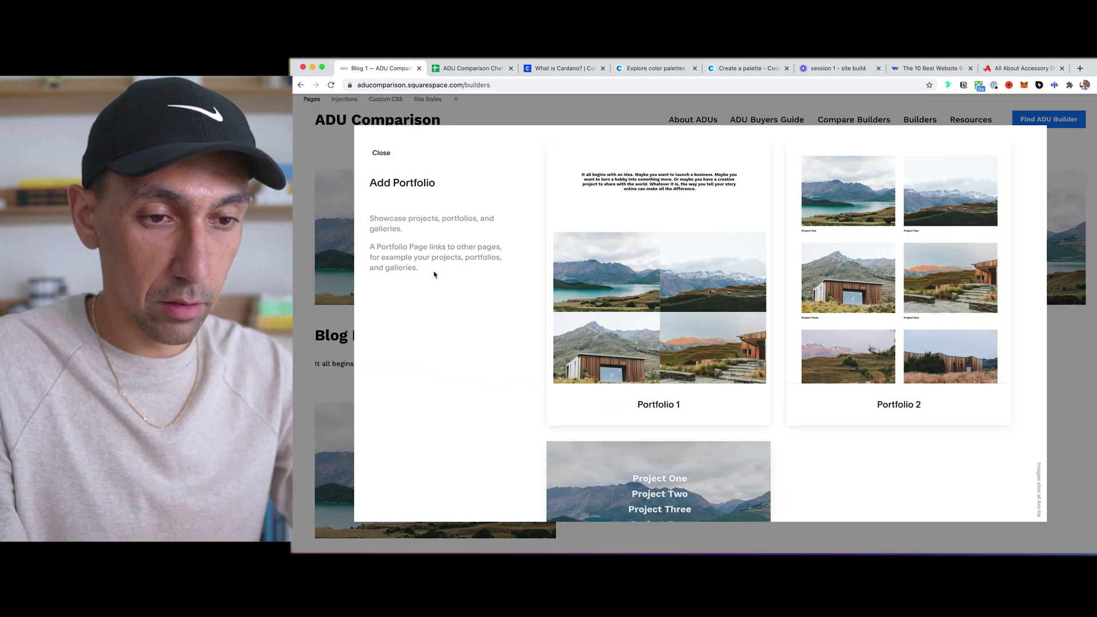
key(Escape)
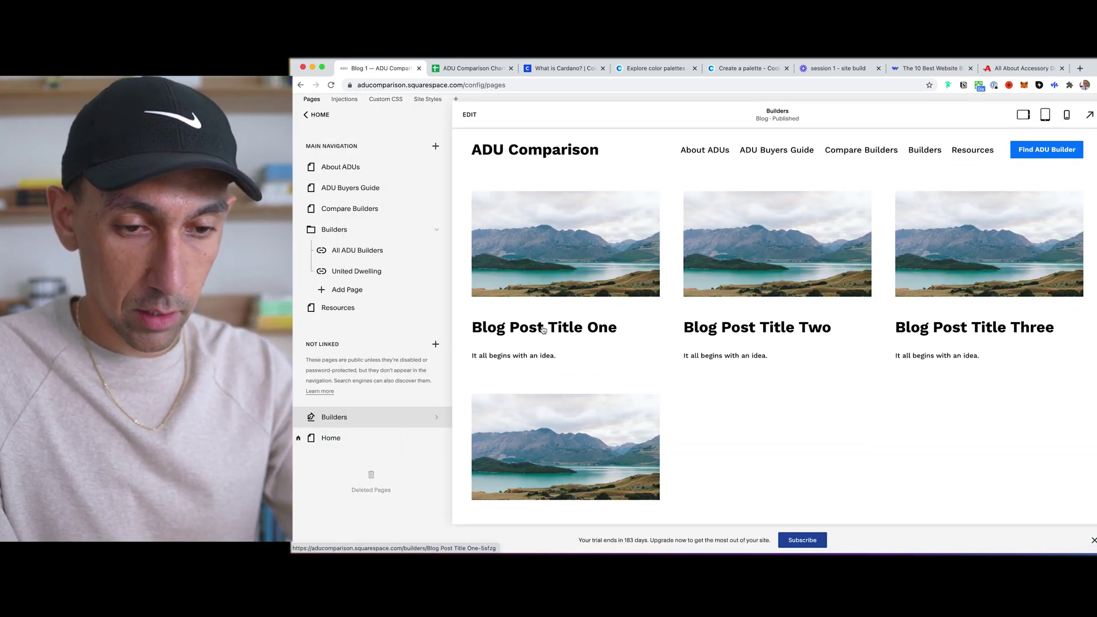
text(Builde)
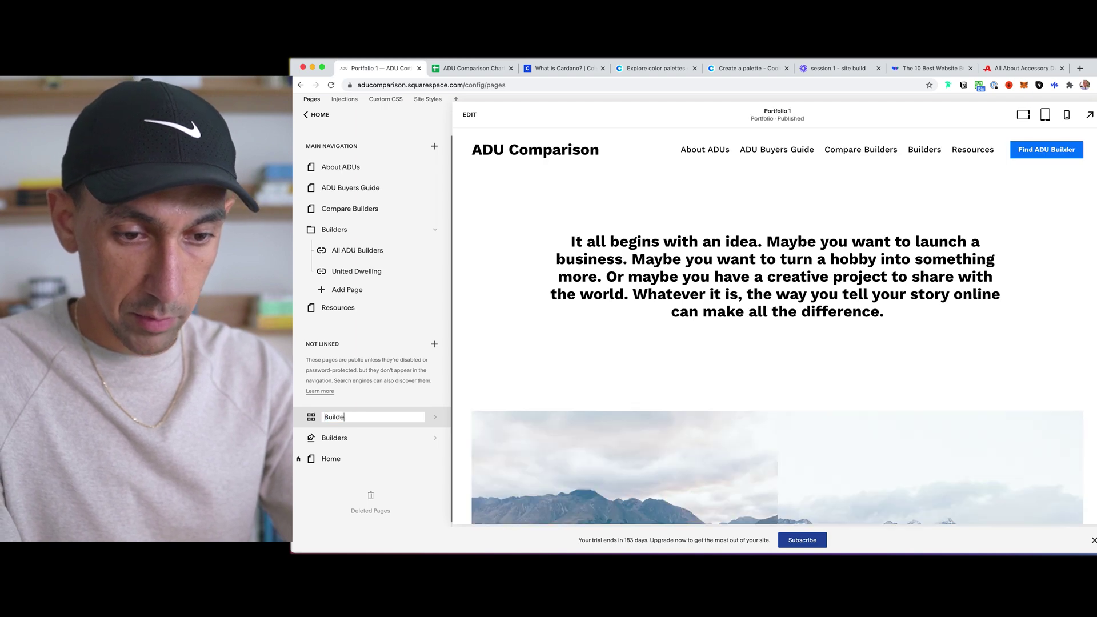
text(rs P)
key(Return)
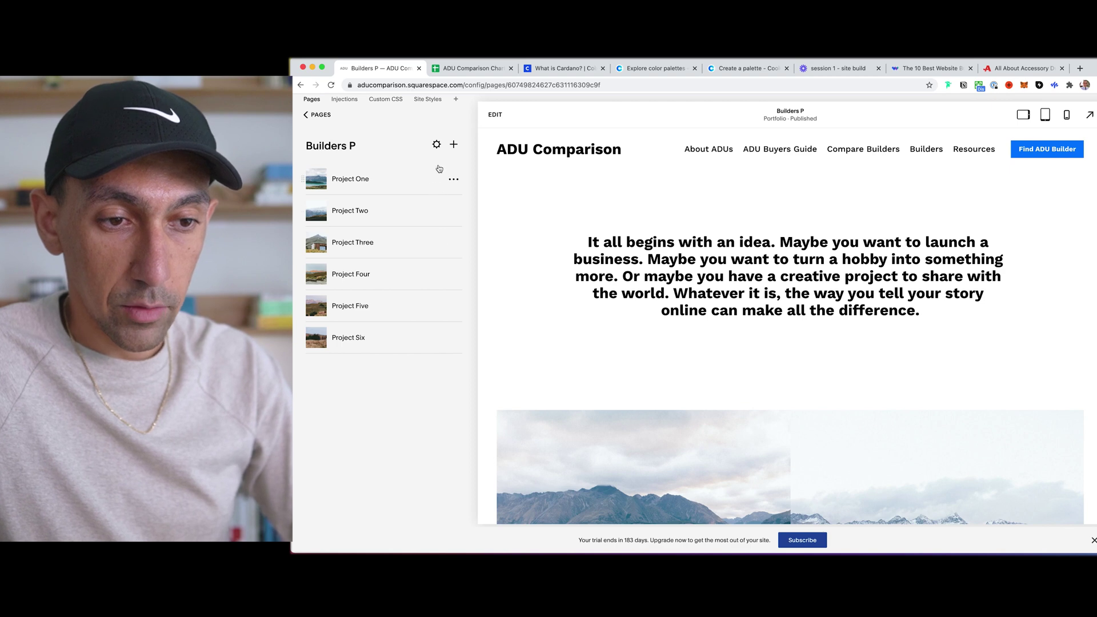
Review the Builders P Portfolio Settings and close them without changes
click(437, 145)
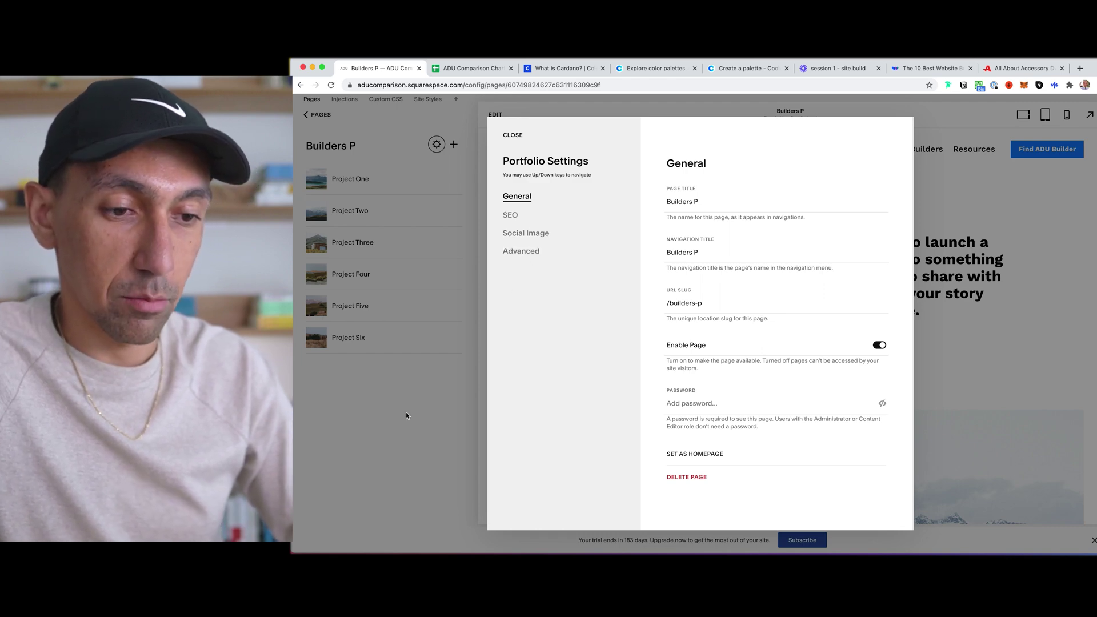
click(382, 446)
scroll(729, 352, down, 5)
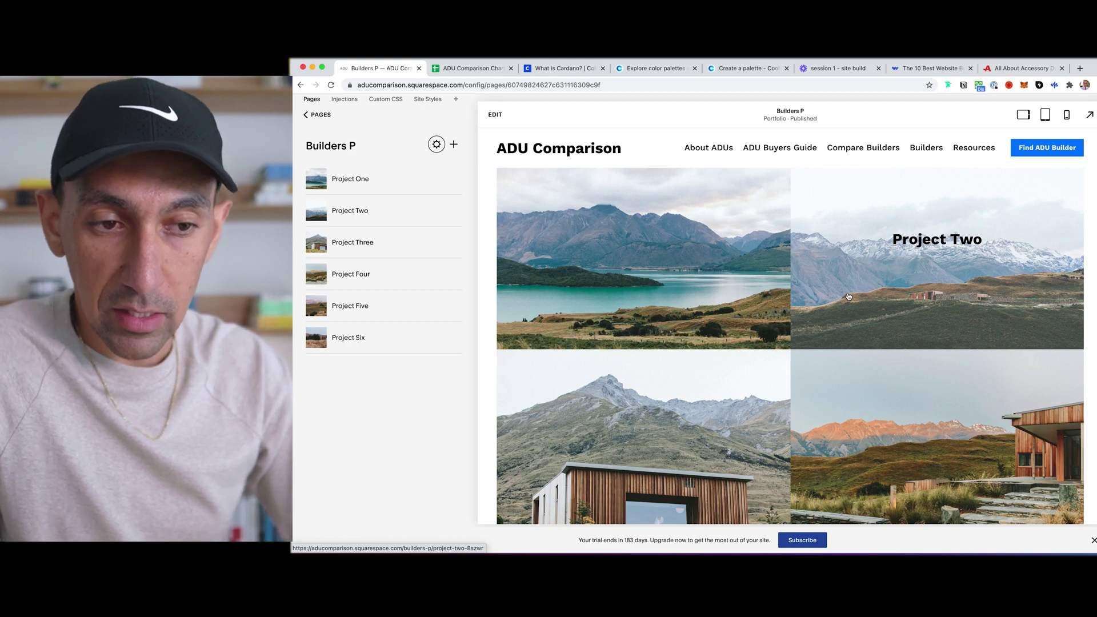
scroll(637, 295, up, 2)
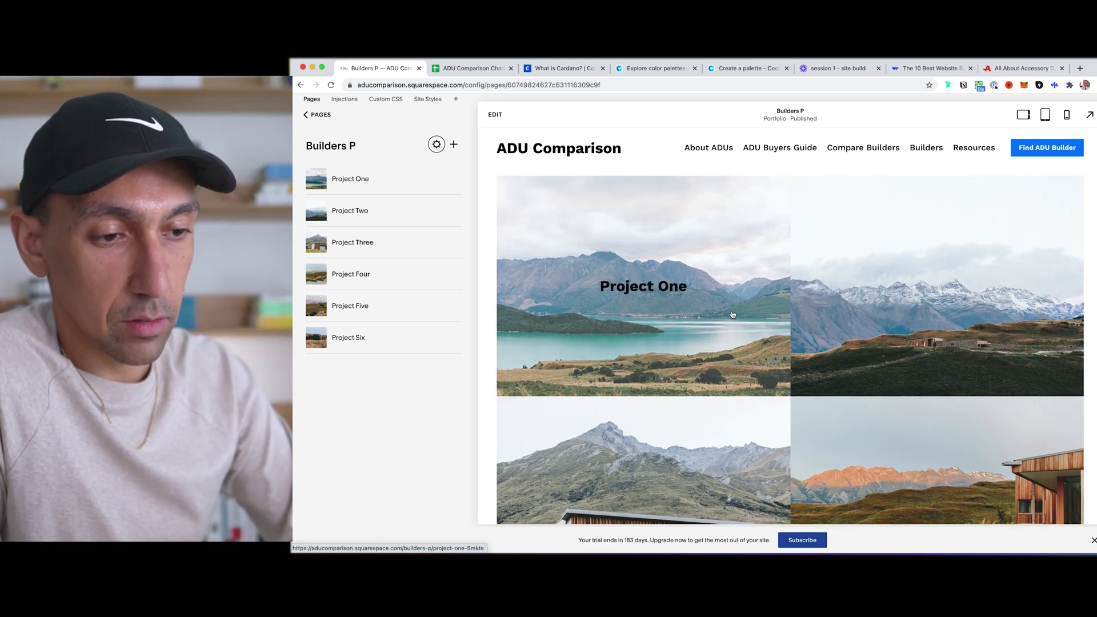
Inspect the Project One page's opening text, then go back to the Pages list
click(662, 282)
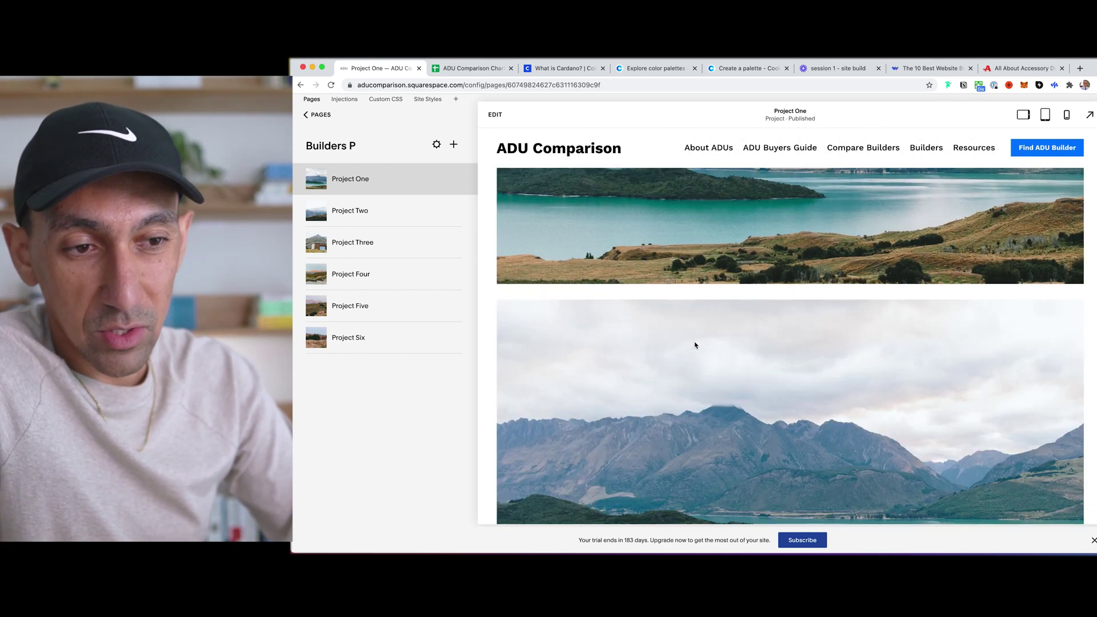
scroll(695, 344, down, 10)
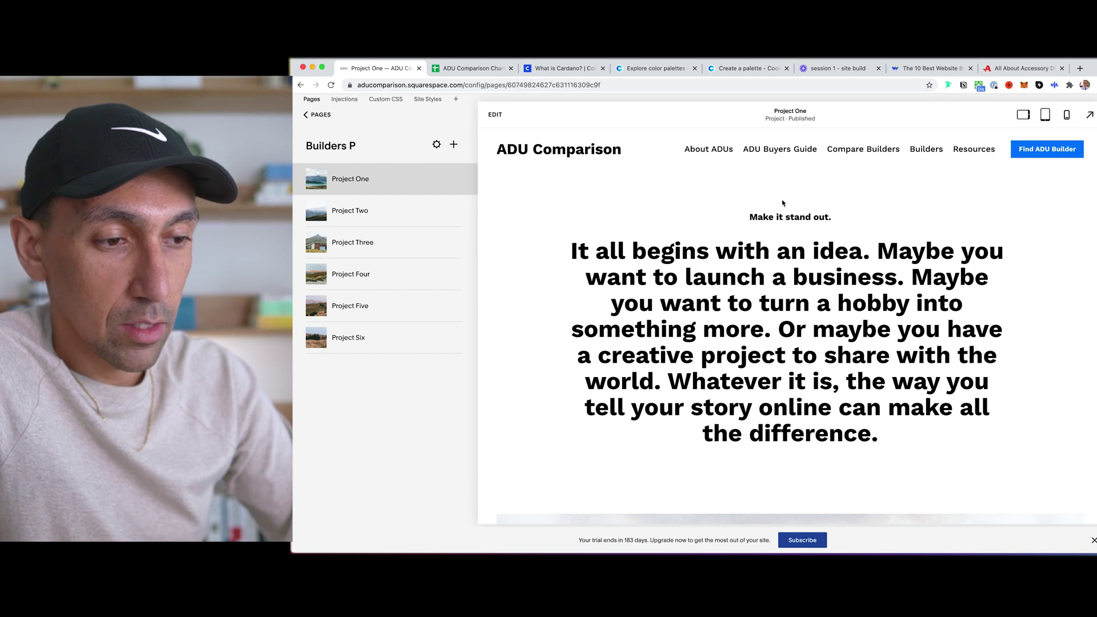
drag(747, 217, 774, 330)
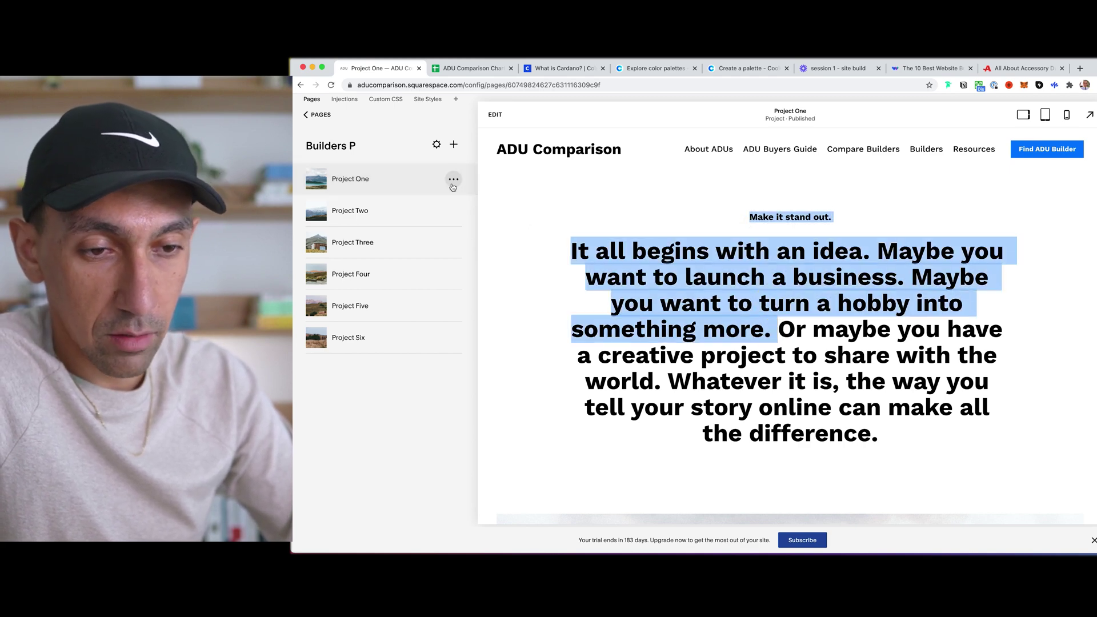
click(317, 114)
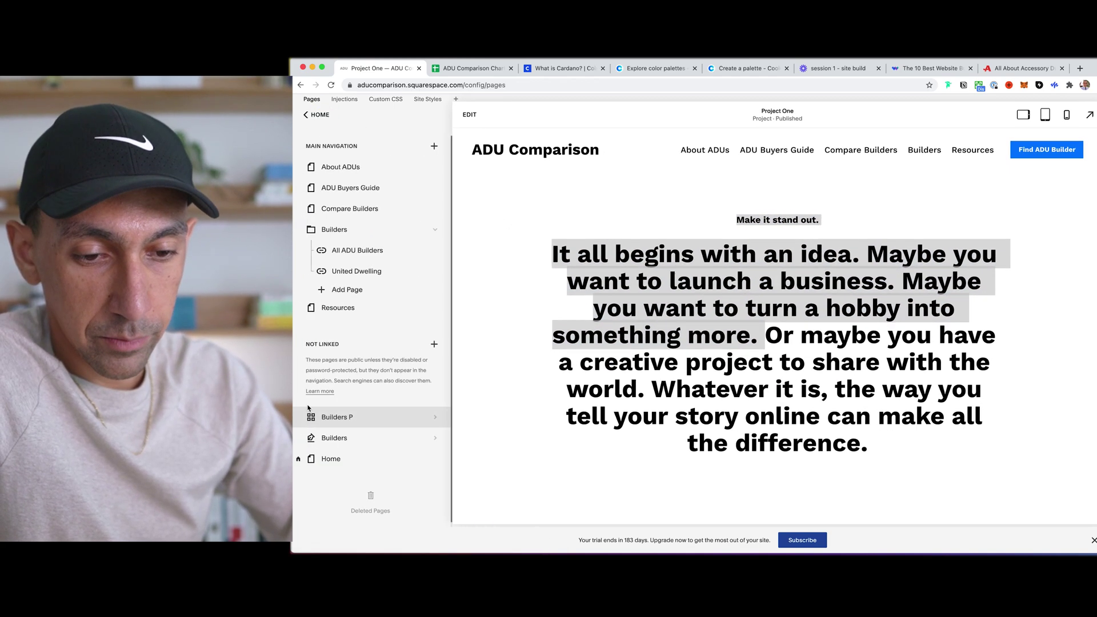
Open Blog Post Title One in the Builders blog and select its date and title
click(334, 437)
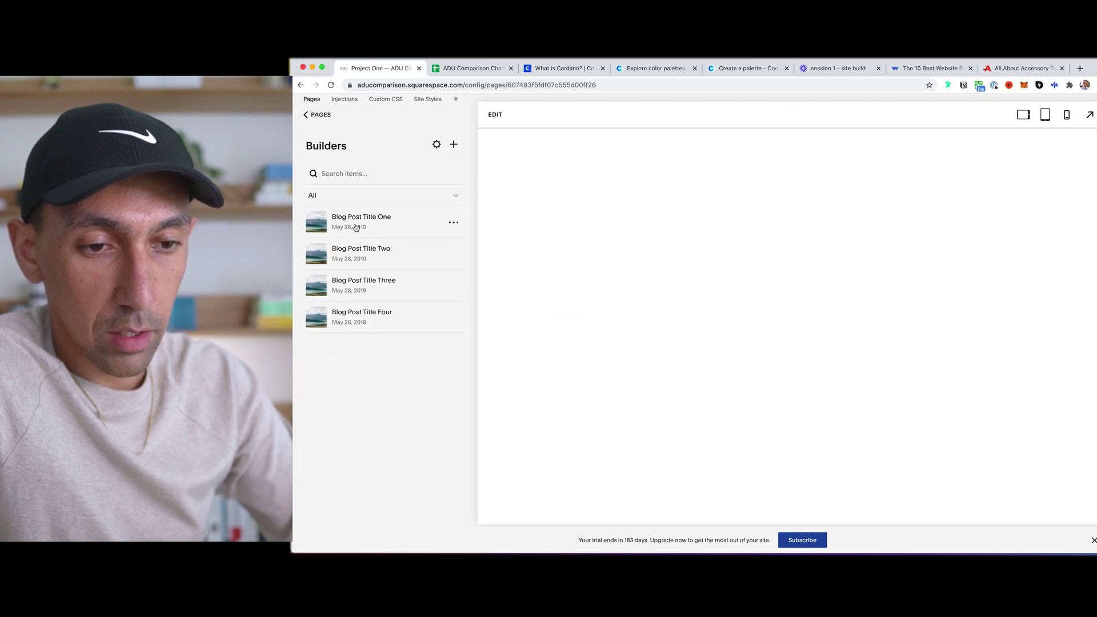
click(532, 223)
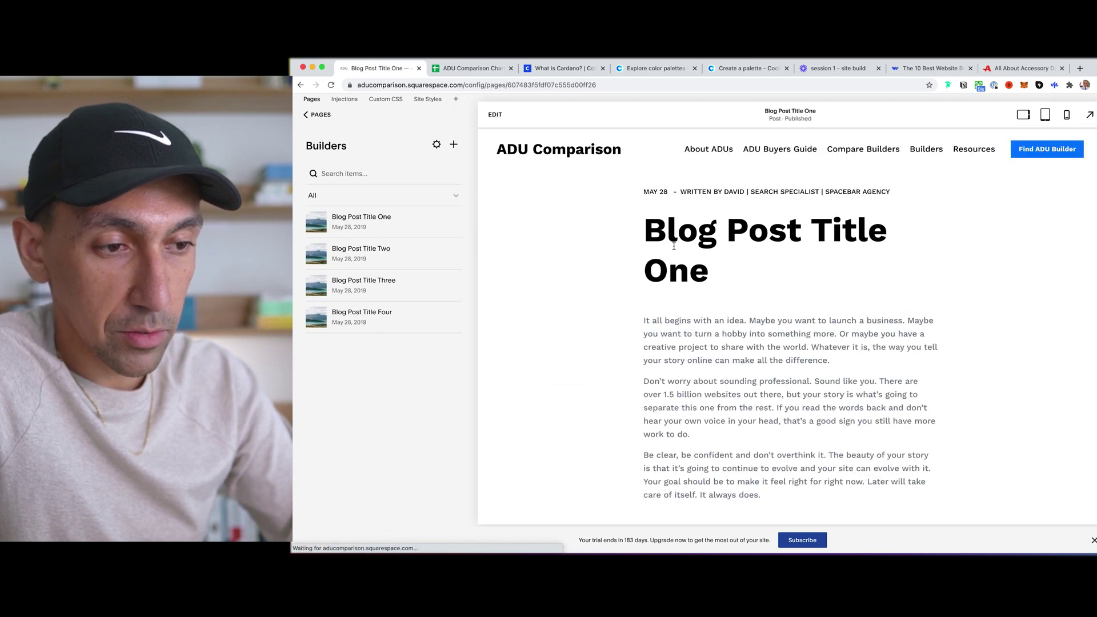
triple_click(639, 199)
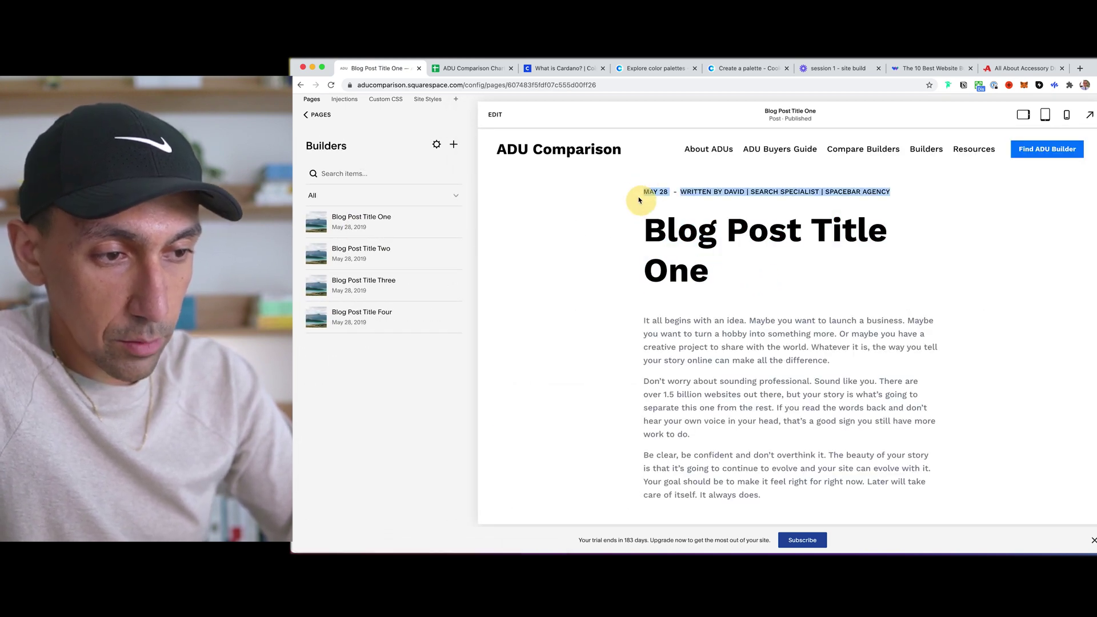
drag(639, 200, 679, 196)
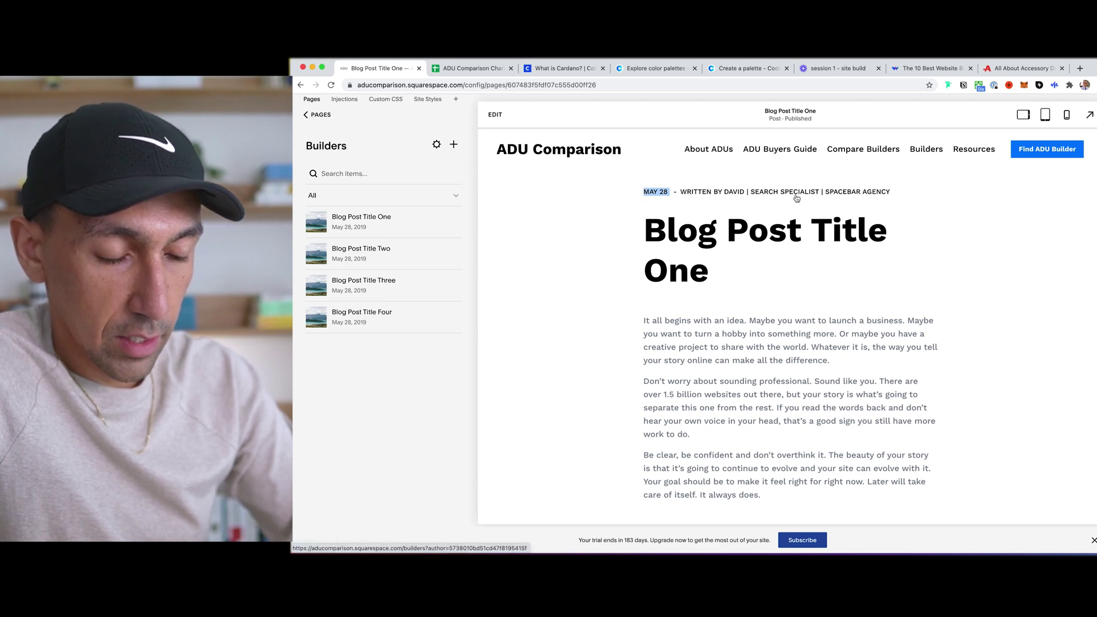
click(717, 273)
drag(718, 274, 642, 229)
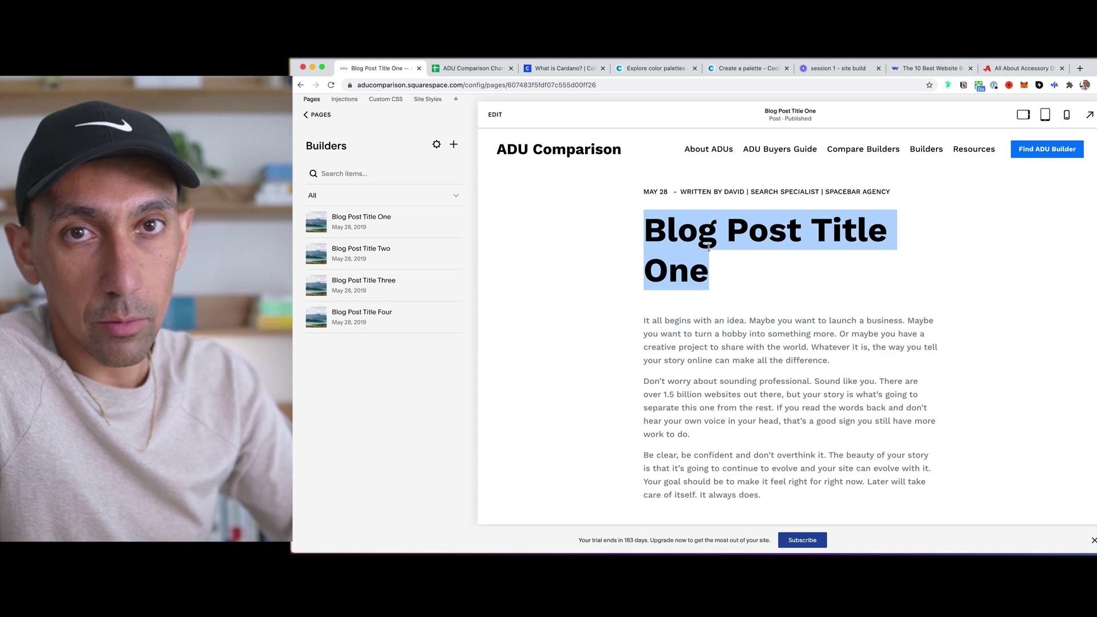
Read through the post's placeholder body text, then return to the Pages list
scroll(715, 272, down, 2)
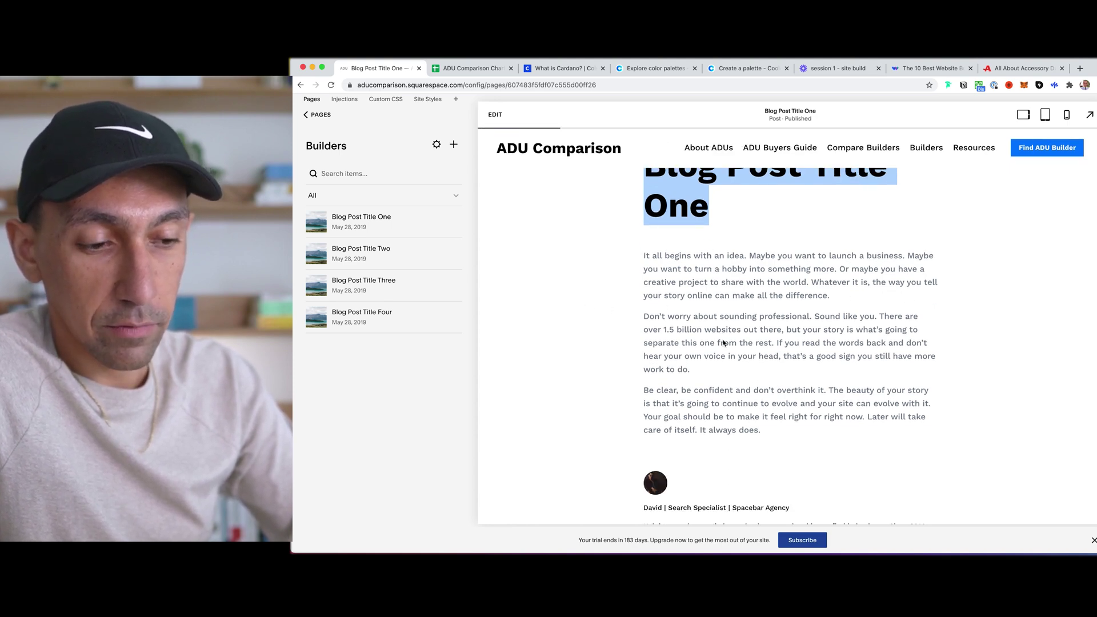
scroll(719, 342, down, 4)
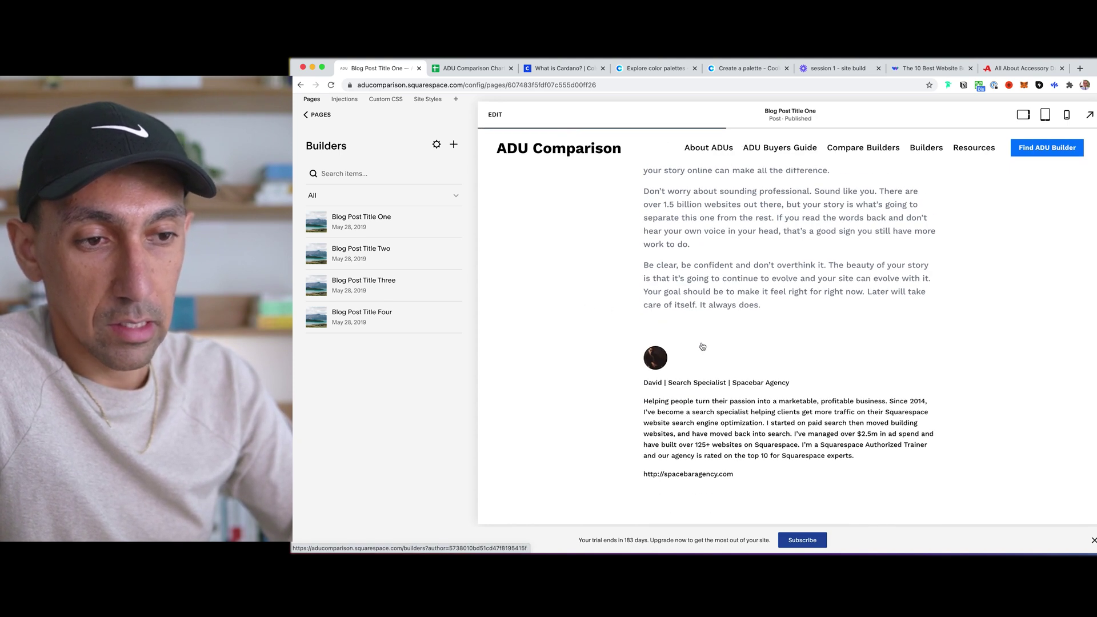
scroll(702, 346, up, 2)
scroll(702, 347, down, 2)
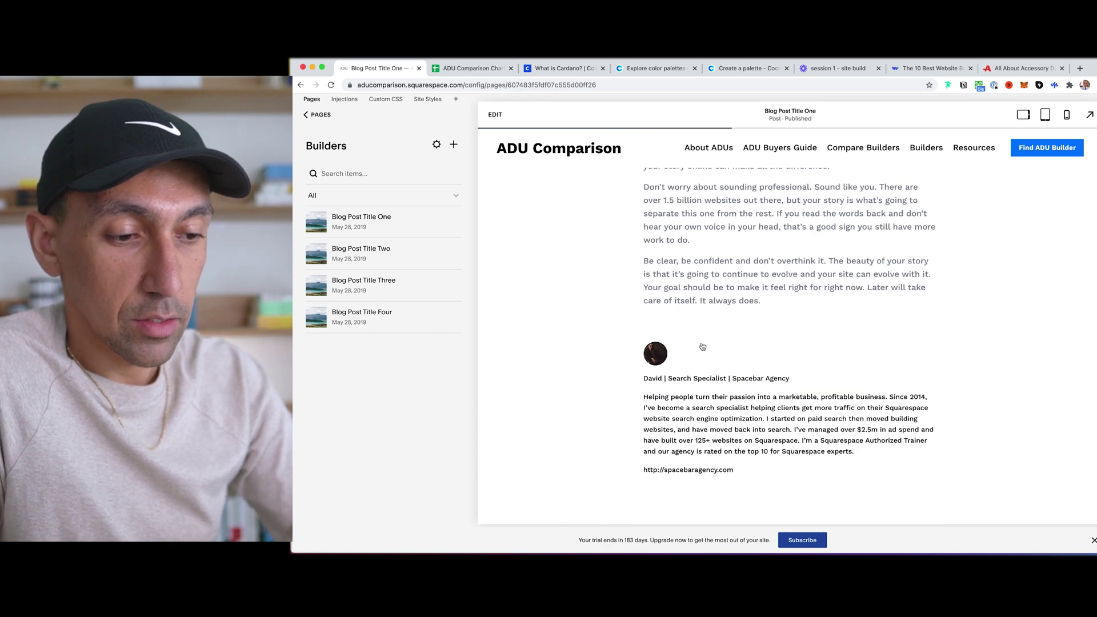
scroll(702, 346, down, 8)
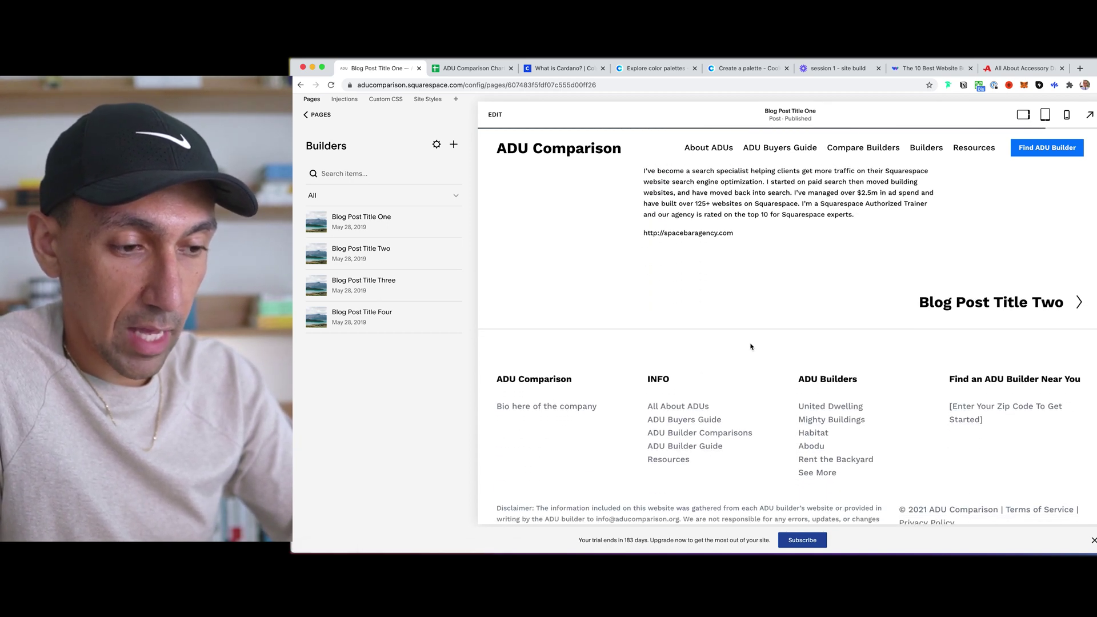
scroll(750, 346, up, 12)
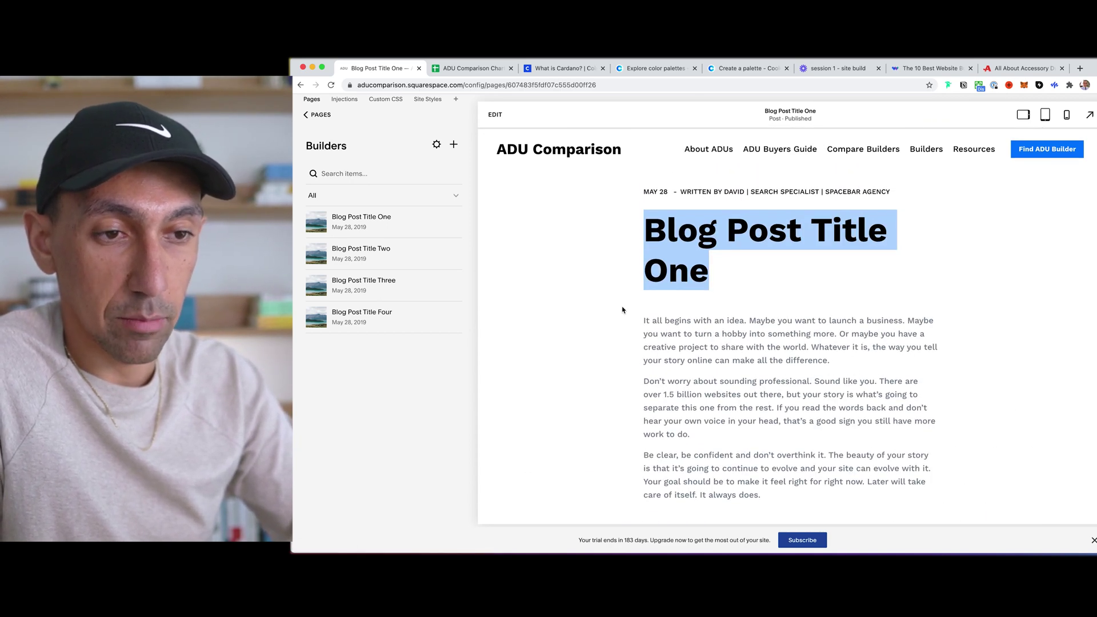
click(318, 116)
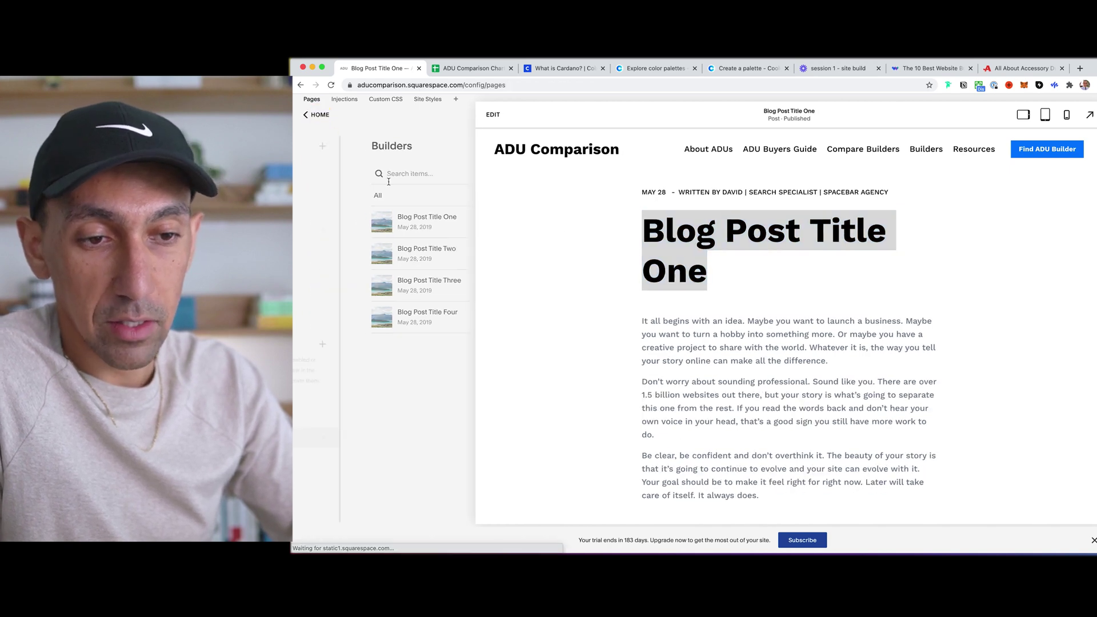
Open Builders P and scroll through the Project One page
click(345, 416)
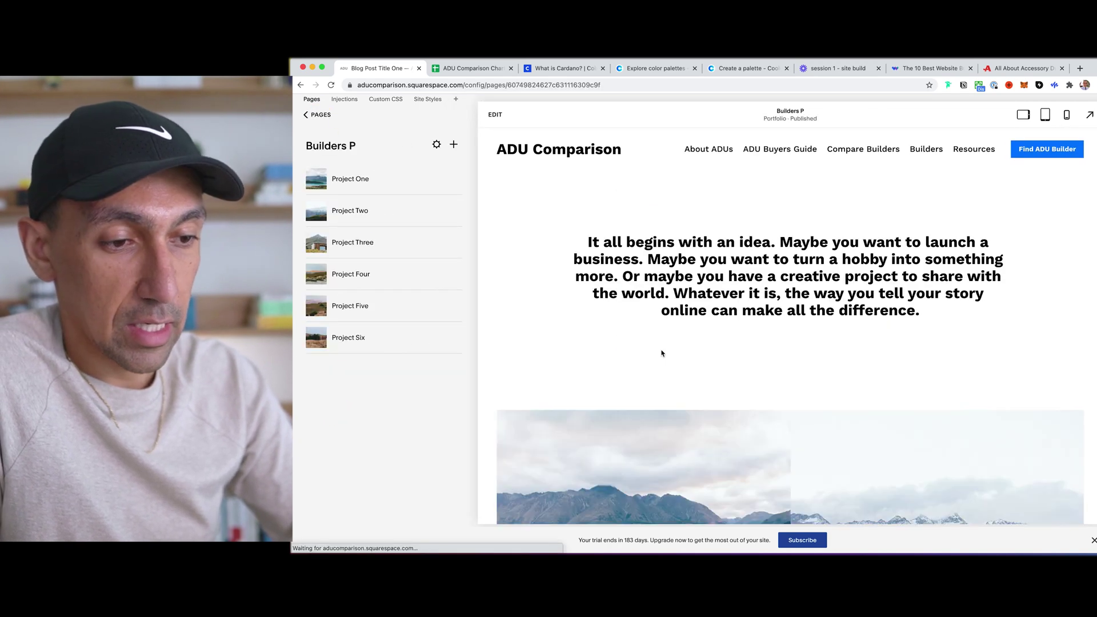
click(641, 318)
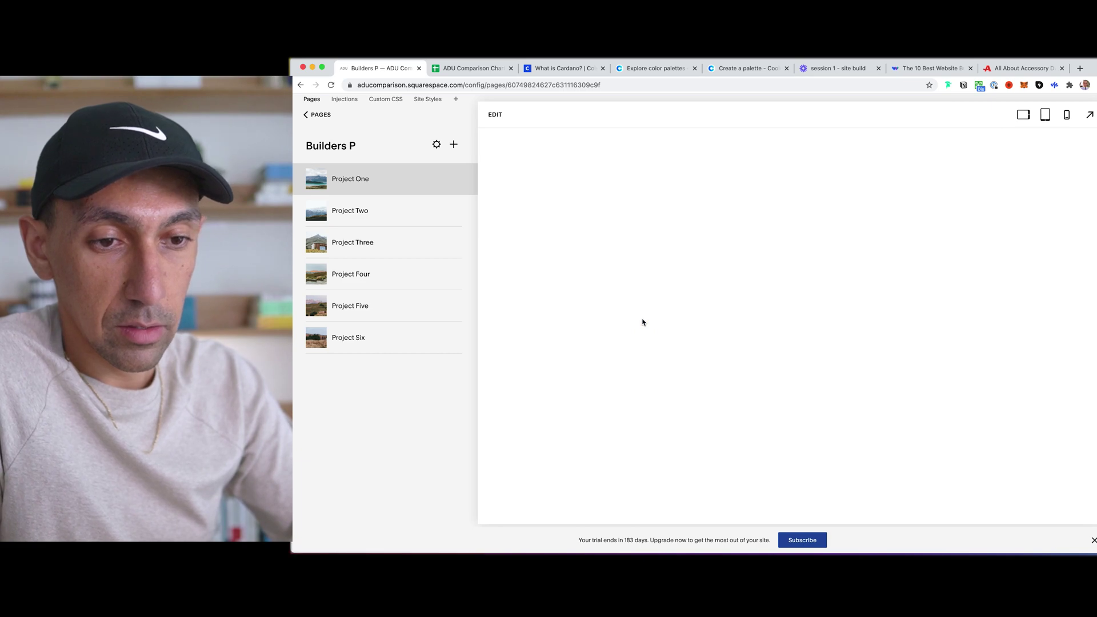
scroll(657, 337, down, 5)
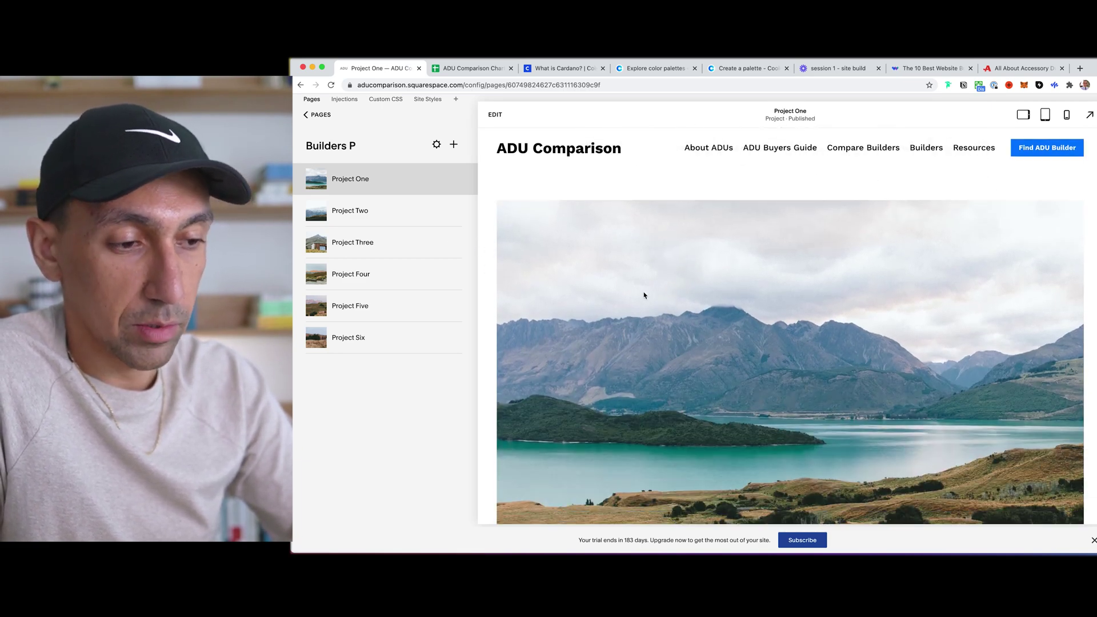
scroll(644, 294, down, 8)
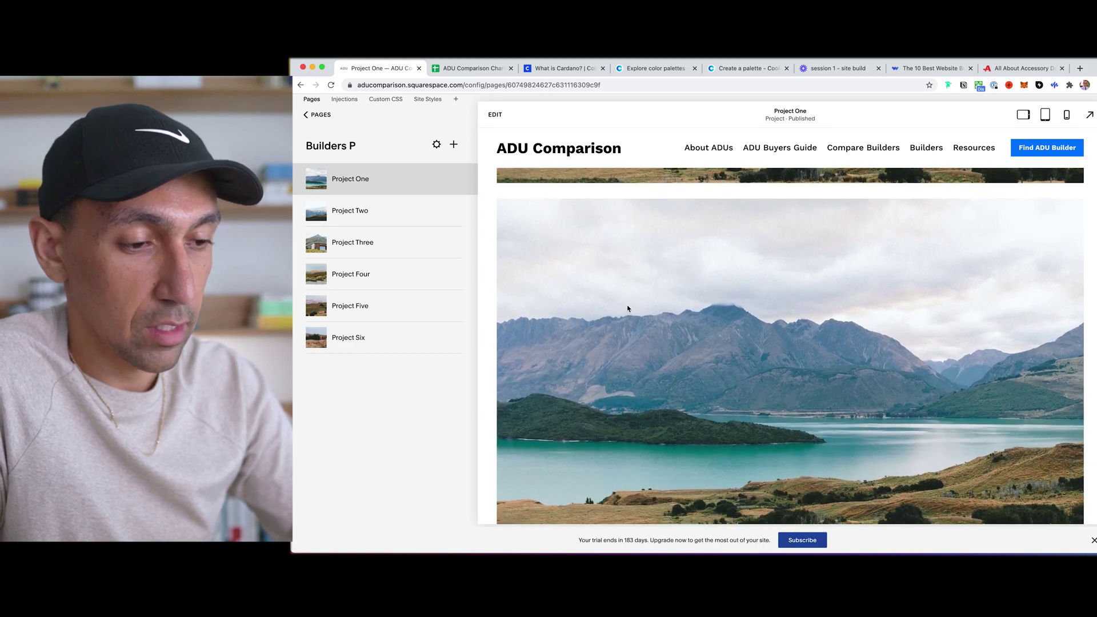
scroll(644, 295, down, 8)
scroll(627, 308, down, 4)
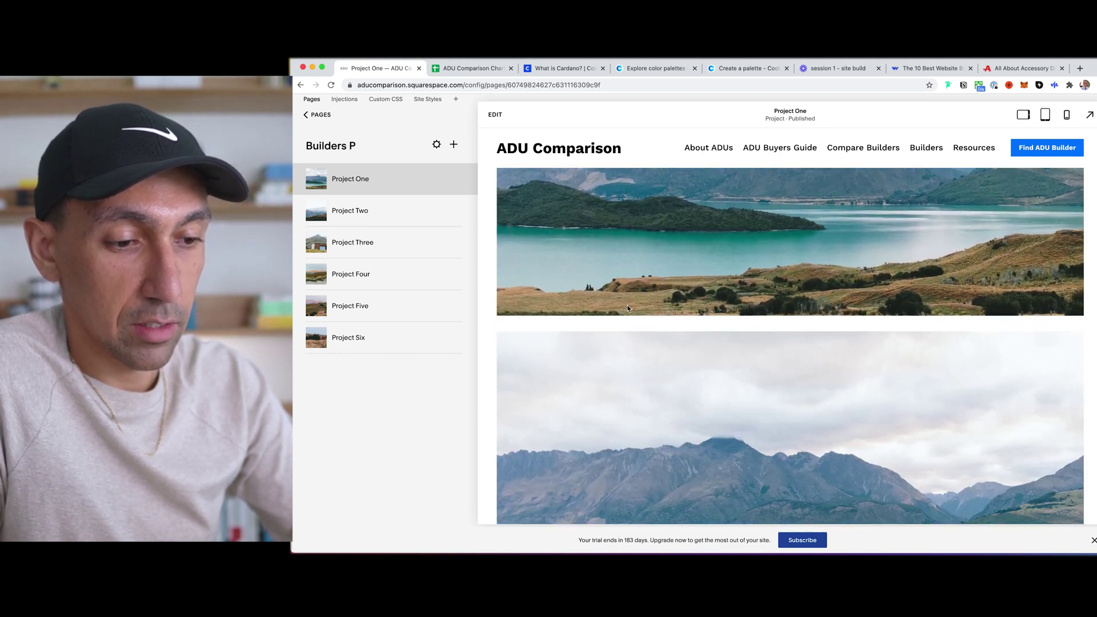
Move through Project Two and Project Three to reach Project Four
click(628, 366)
scroll(640, 256, down, 15)
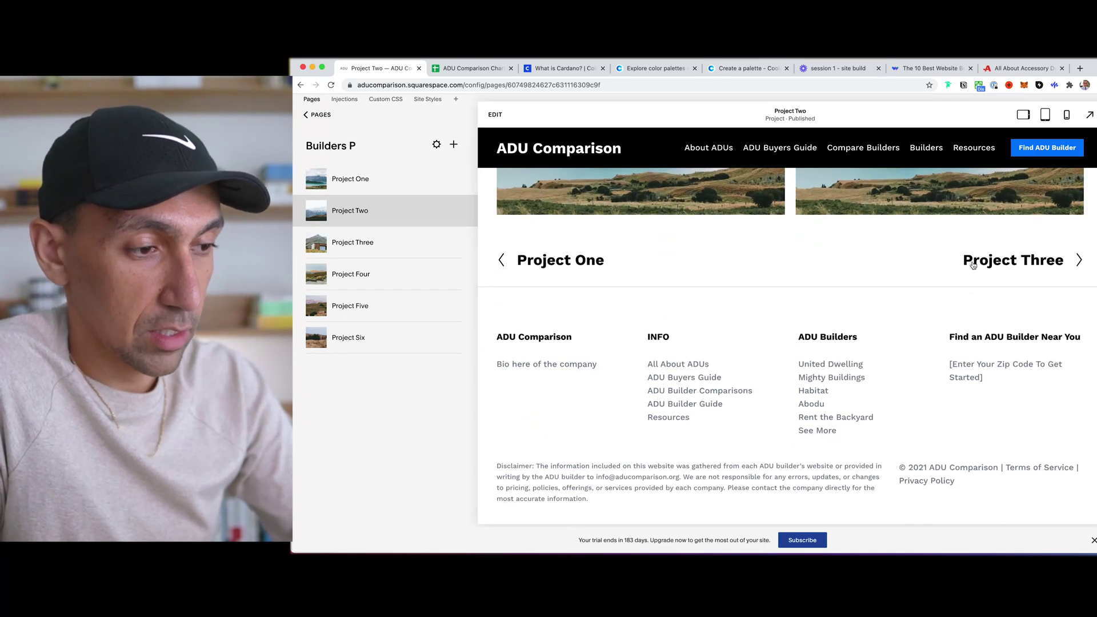
click(976, 261)
click(989, 260)
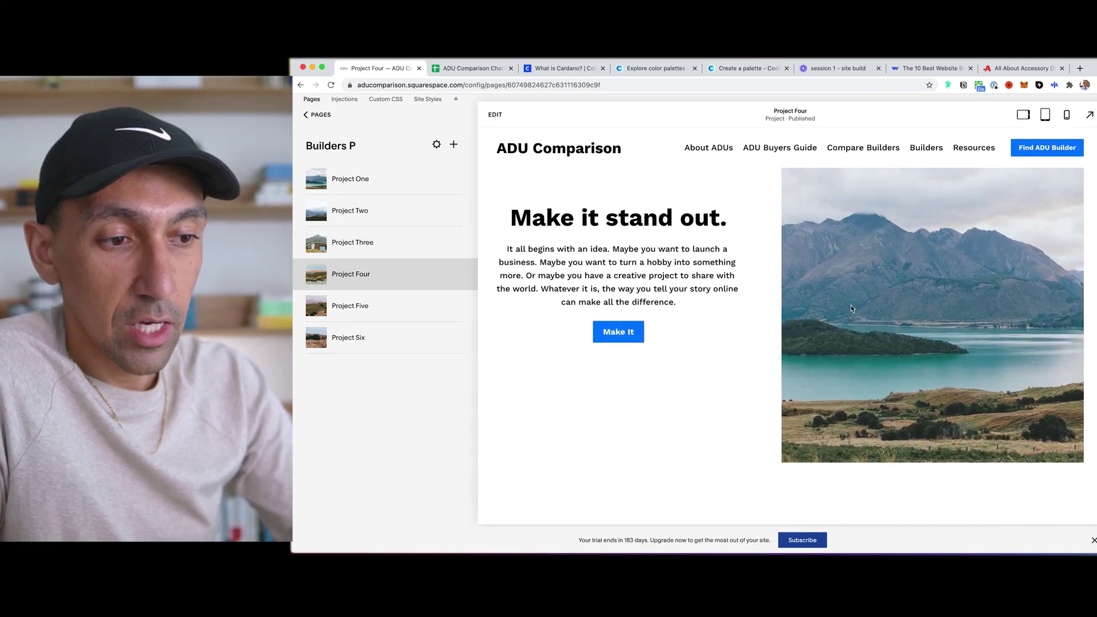
scroll(691, 263, down, 5)
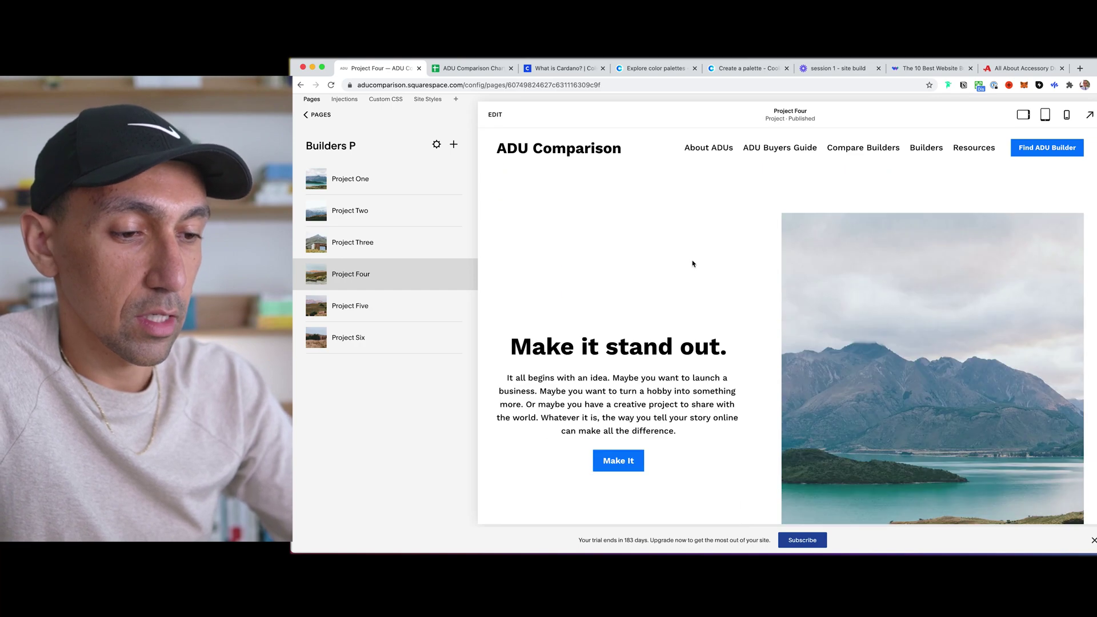
scroll(693, 263, up, 10)
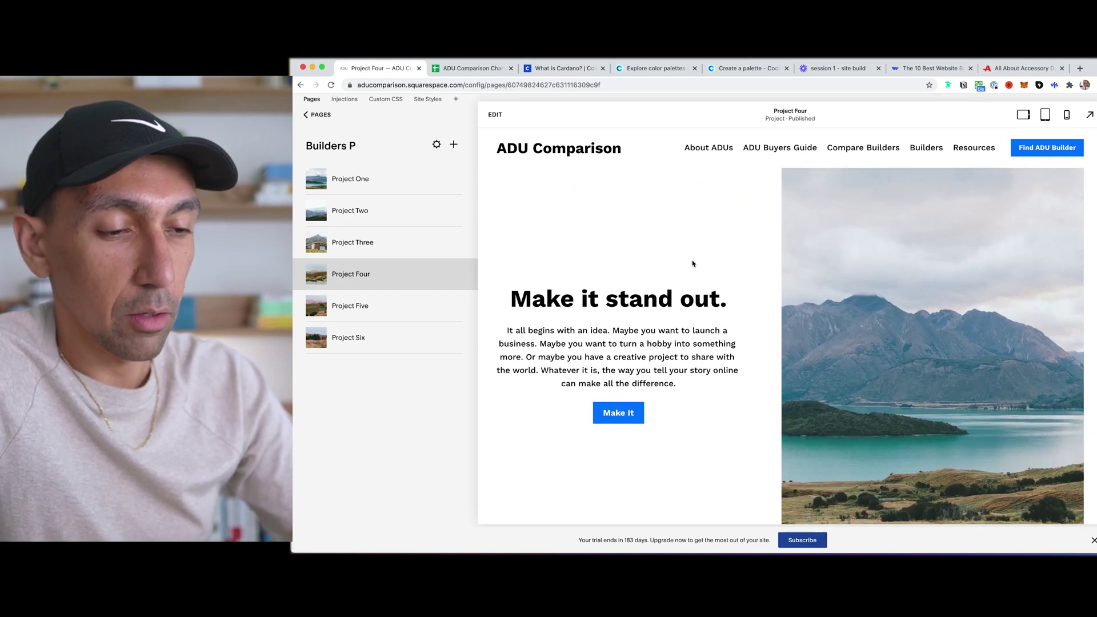
Add a blank section to Project Four with a text block of two pasted Lorem ipsum paragraphs
click(491, 113)
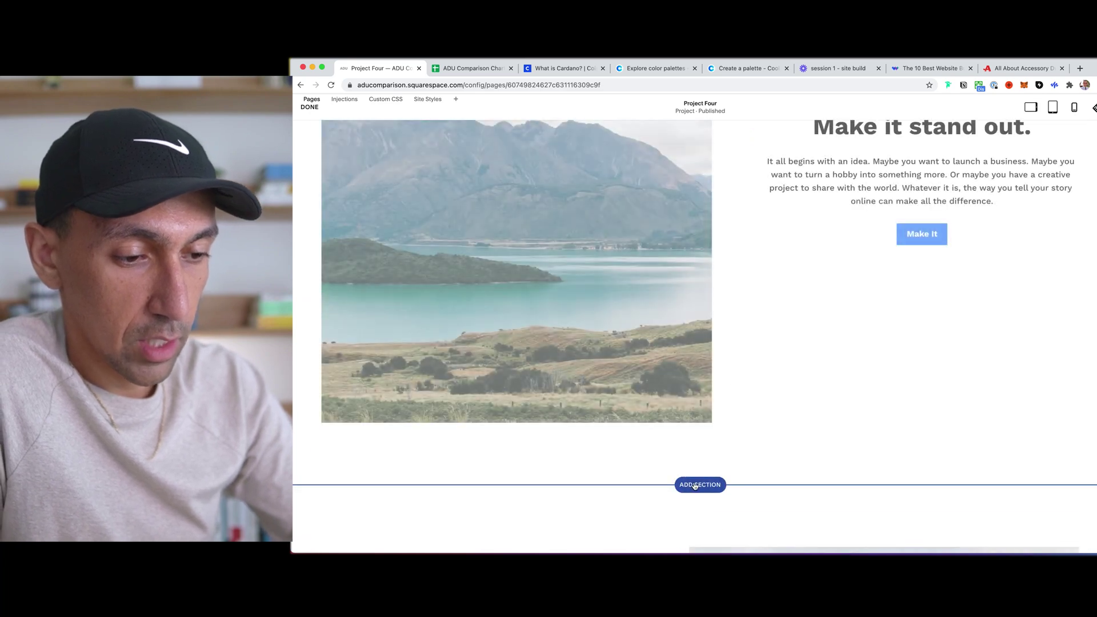
scroll(701, 451, down, 3)
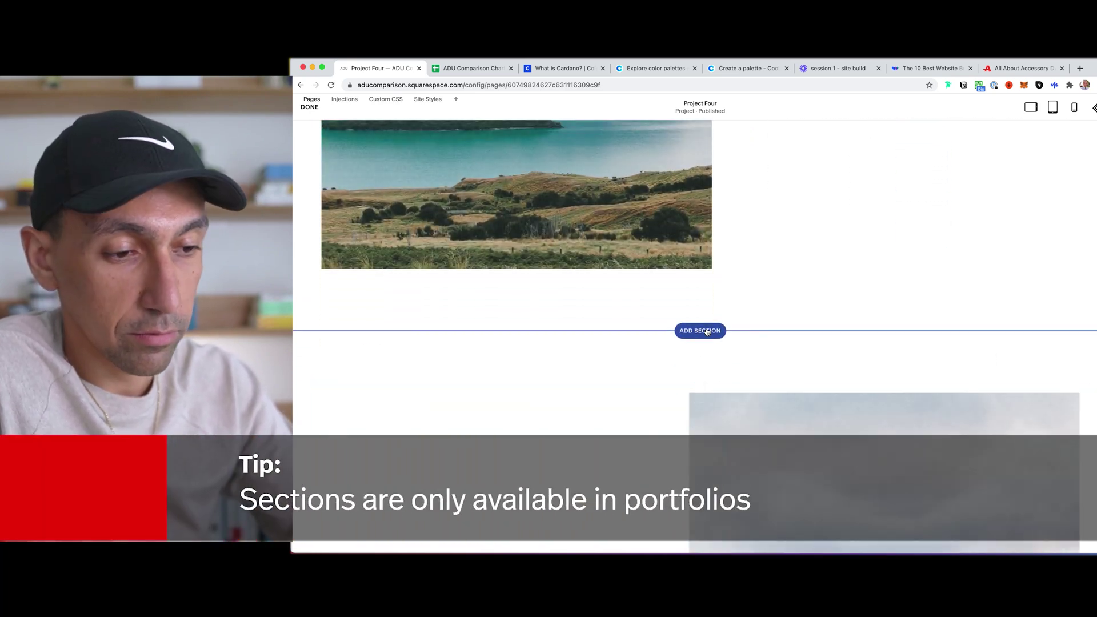
click(707, 331)
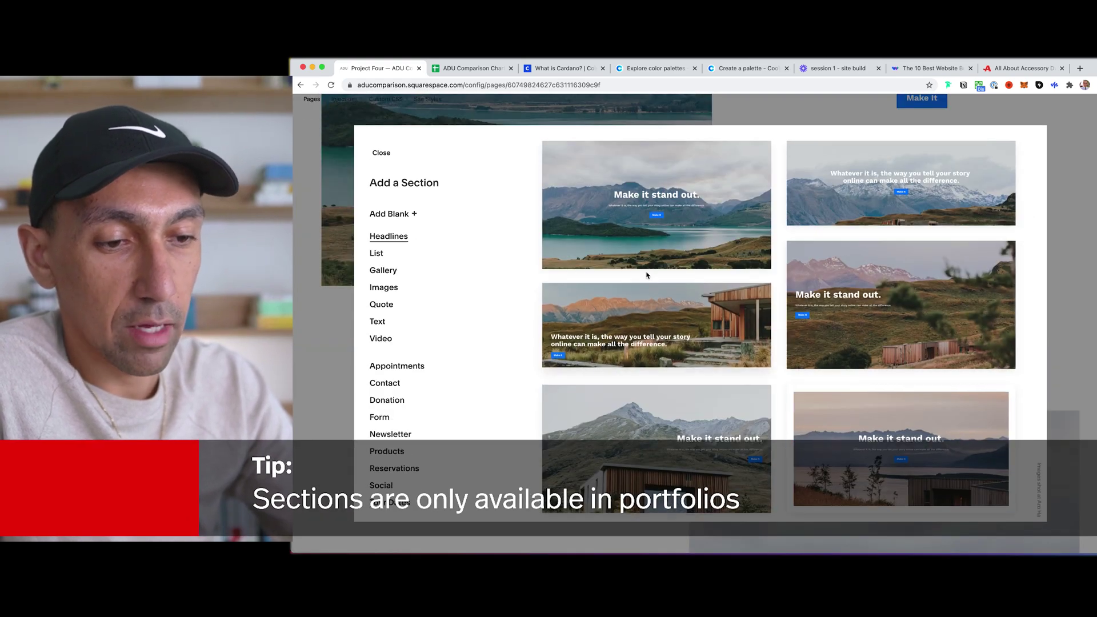
click(393, 215)
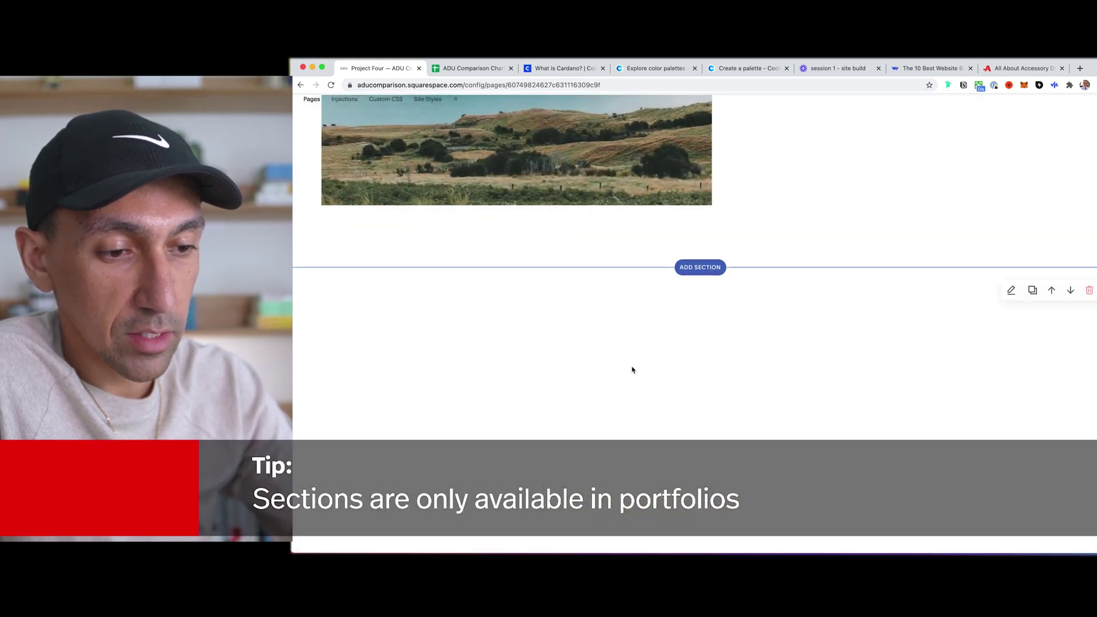
click(547, 245)
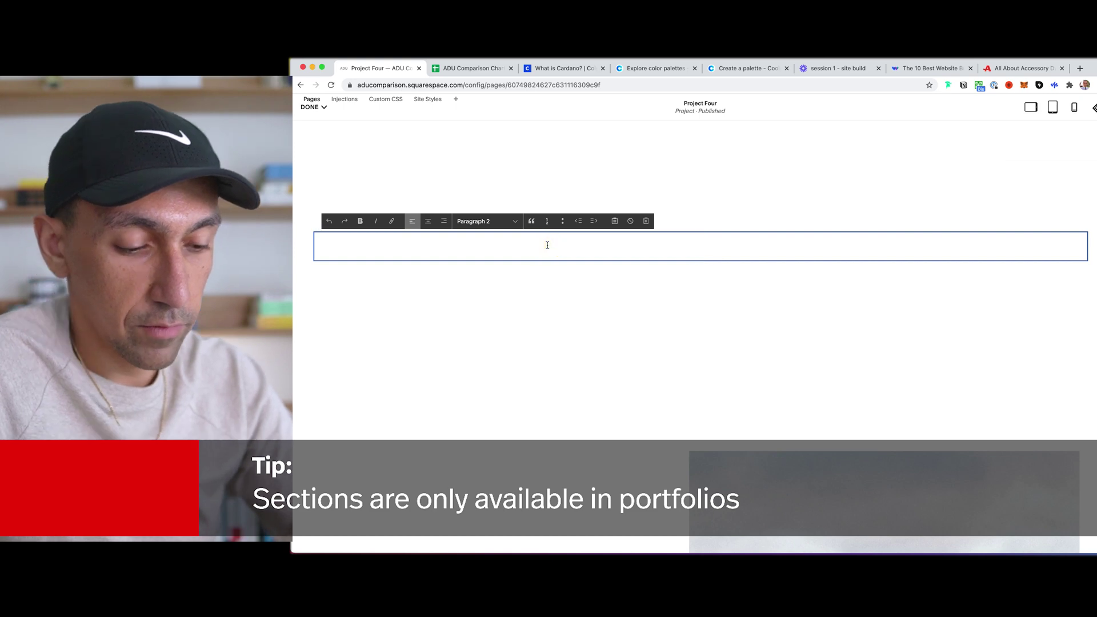
key(super+shift+v)
key(Return)
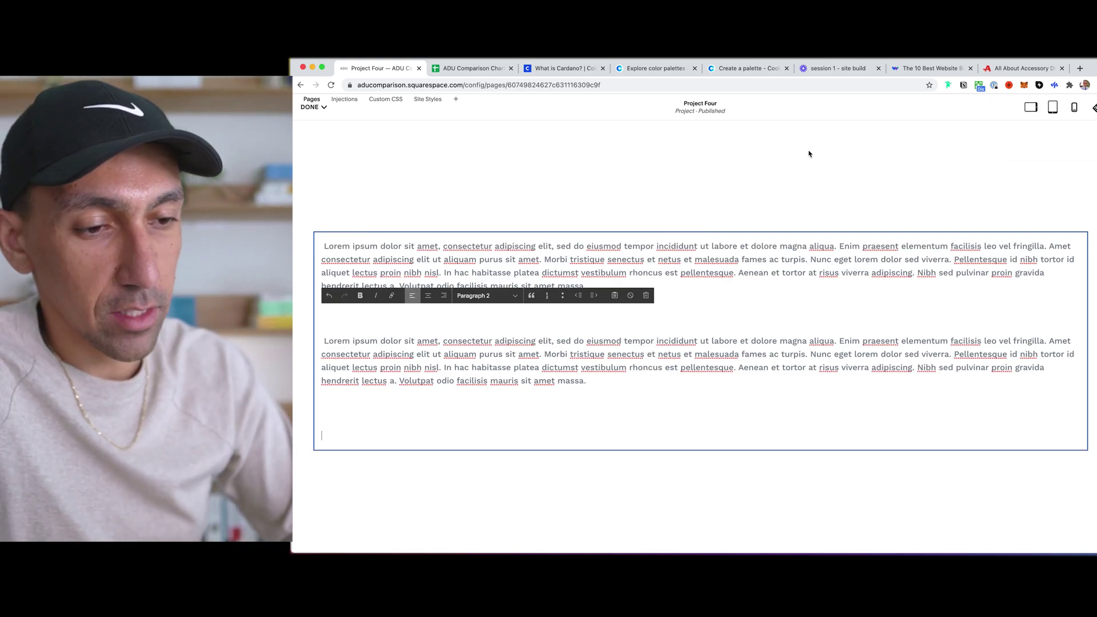
click(762, 204)
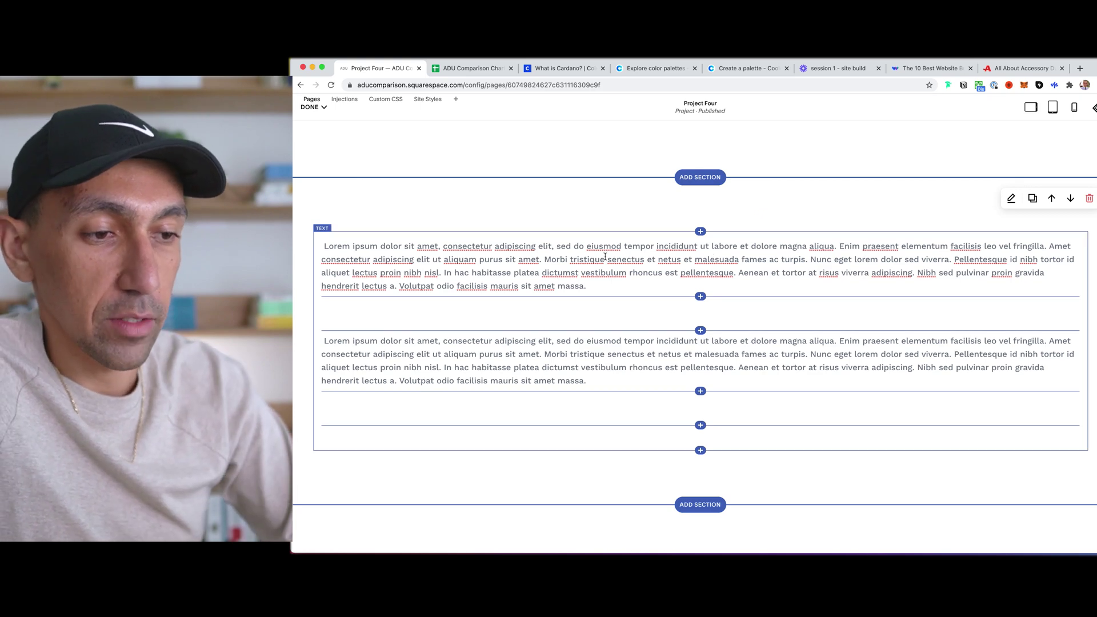
Give the new section a light grey colour theme
scroll(656, 255, up, 2)
scroll(605, 253, down, 1)
click(1010, 220)
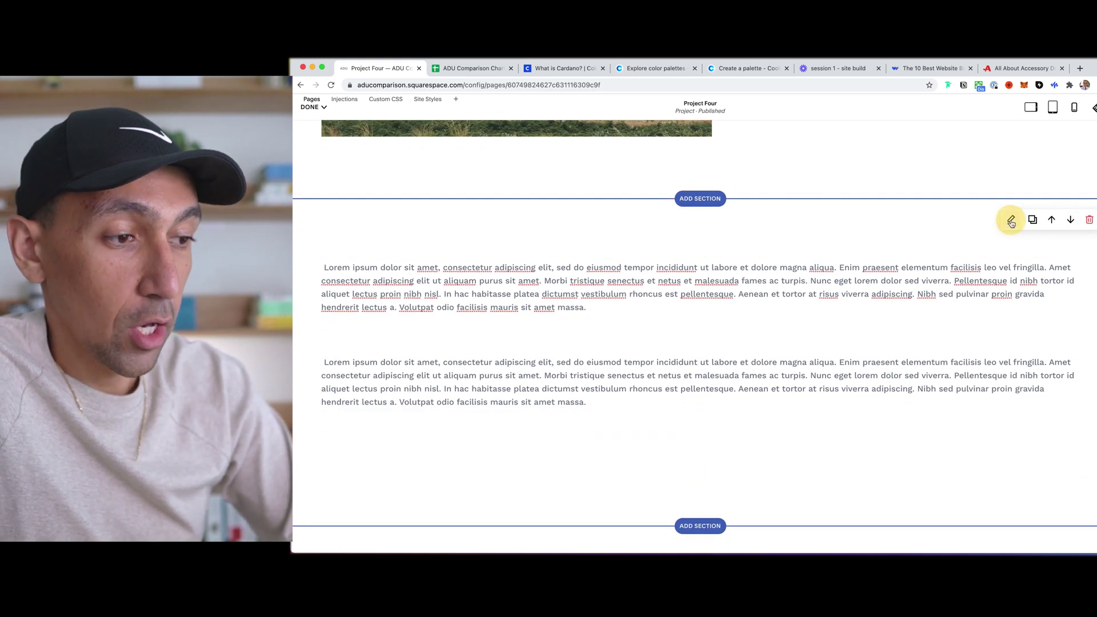
click(1073, 224)
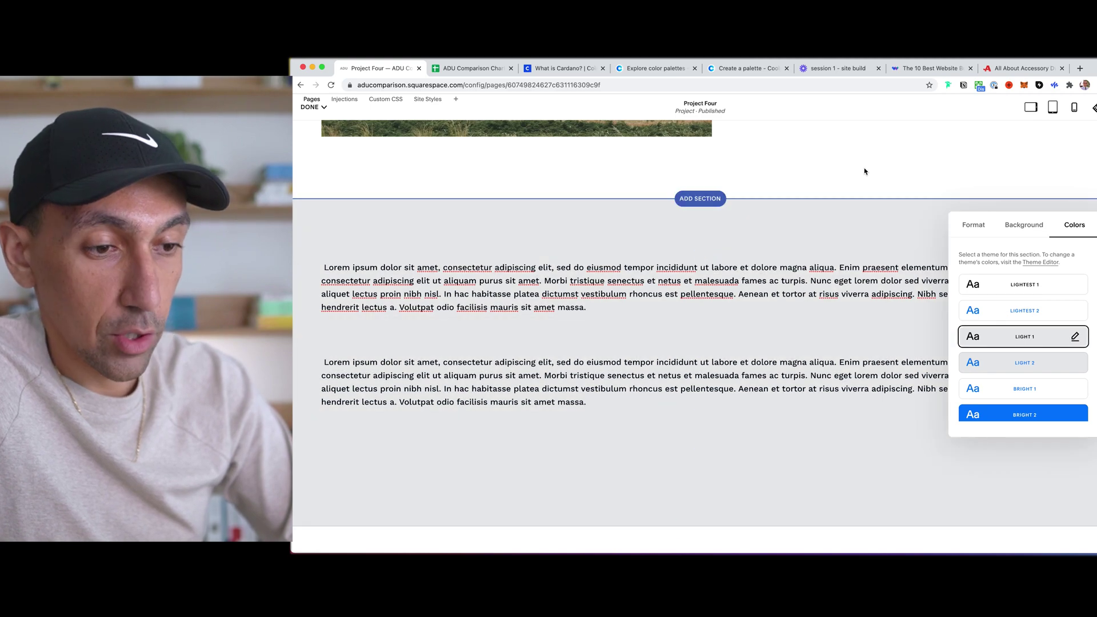
click(866, 163)
scroll(831, 281, down, 6)
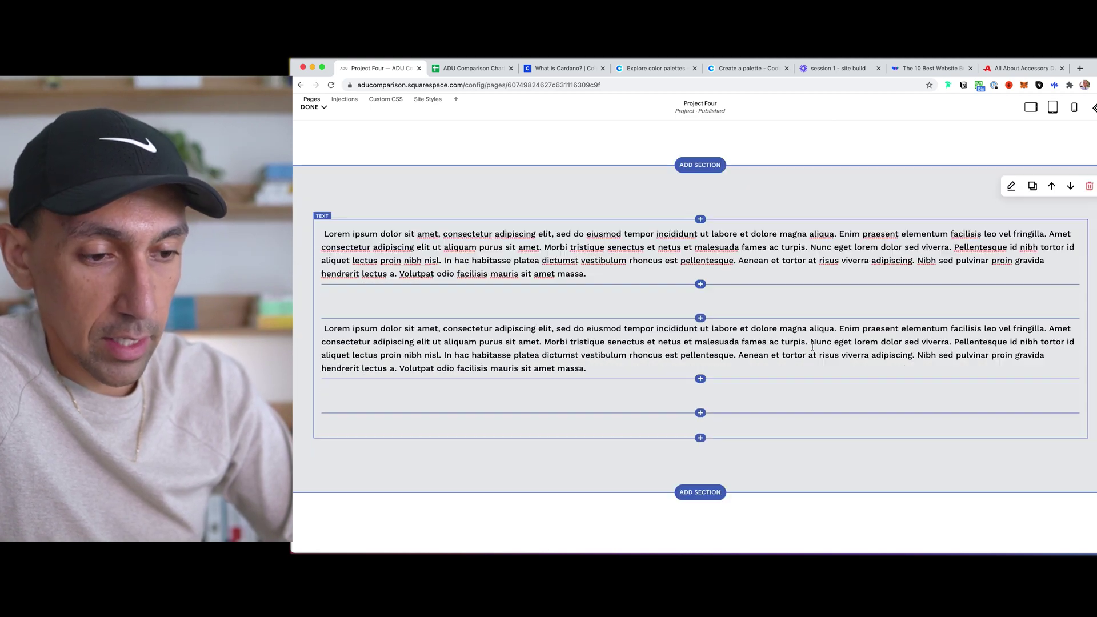
scroll(368, 327, up, 4)
scroll(368, 327, up, 5)
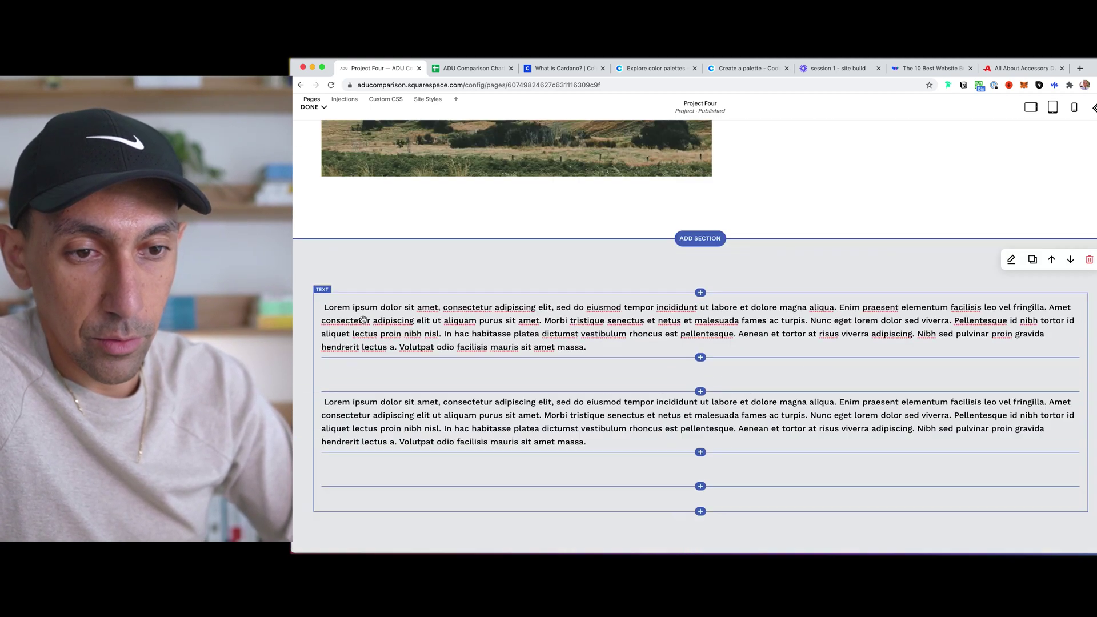
Save the Project Four edits and go back to the Pages list
click(311, 107)
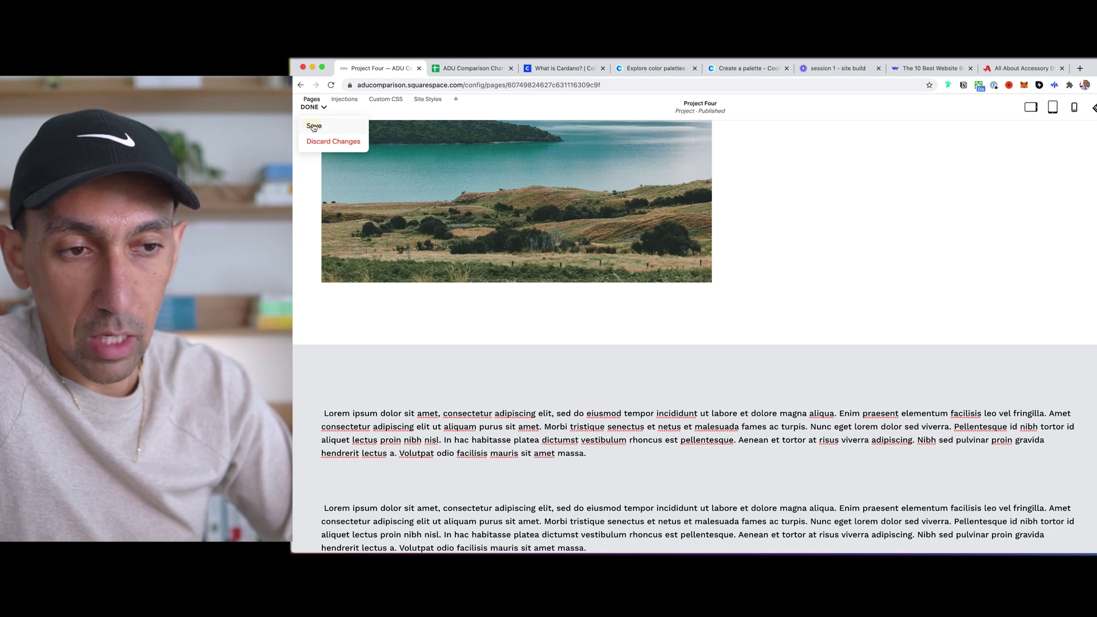
click(313, 126)
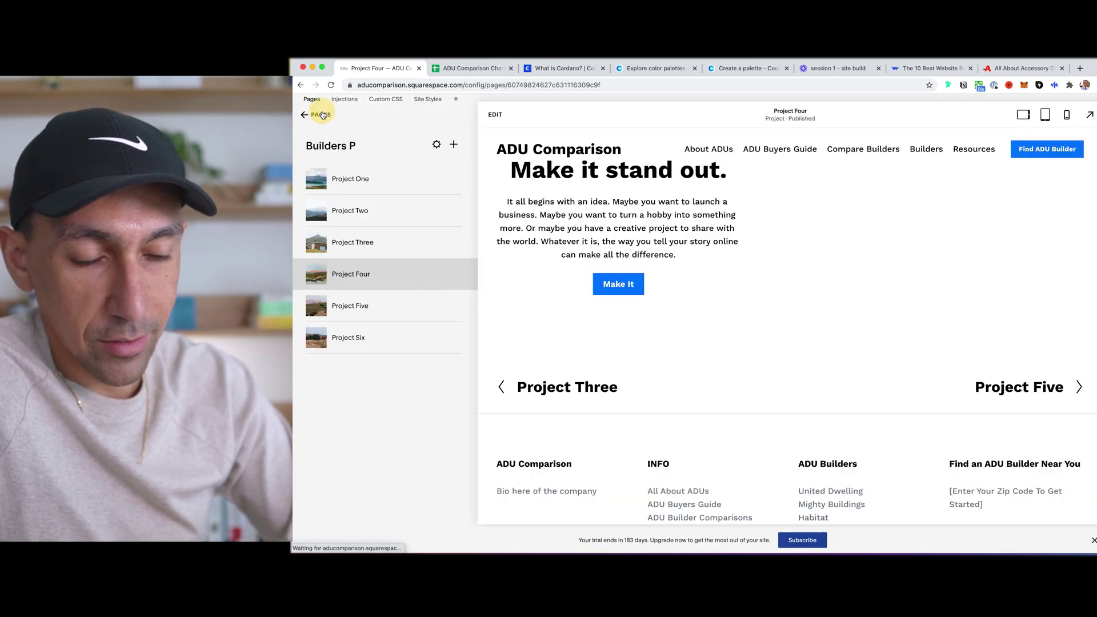
click(321, 115)
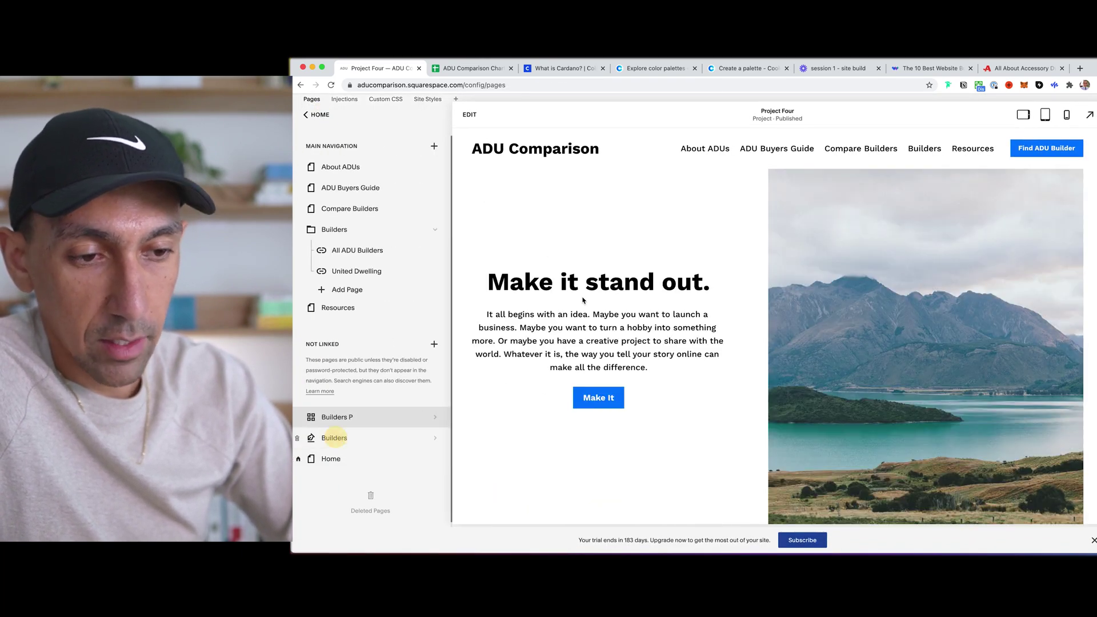
Open the Builders blog and review its Feeds and Advanced settings before closing them
click(334, 438)
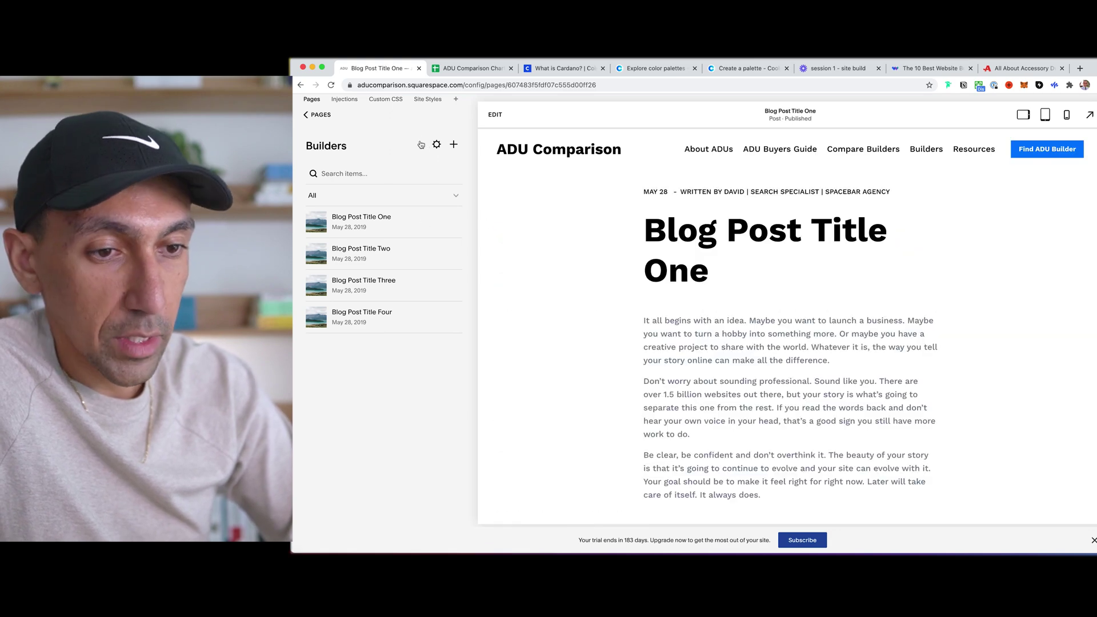
click(436, 145)
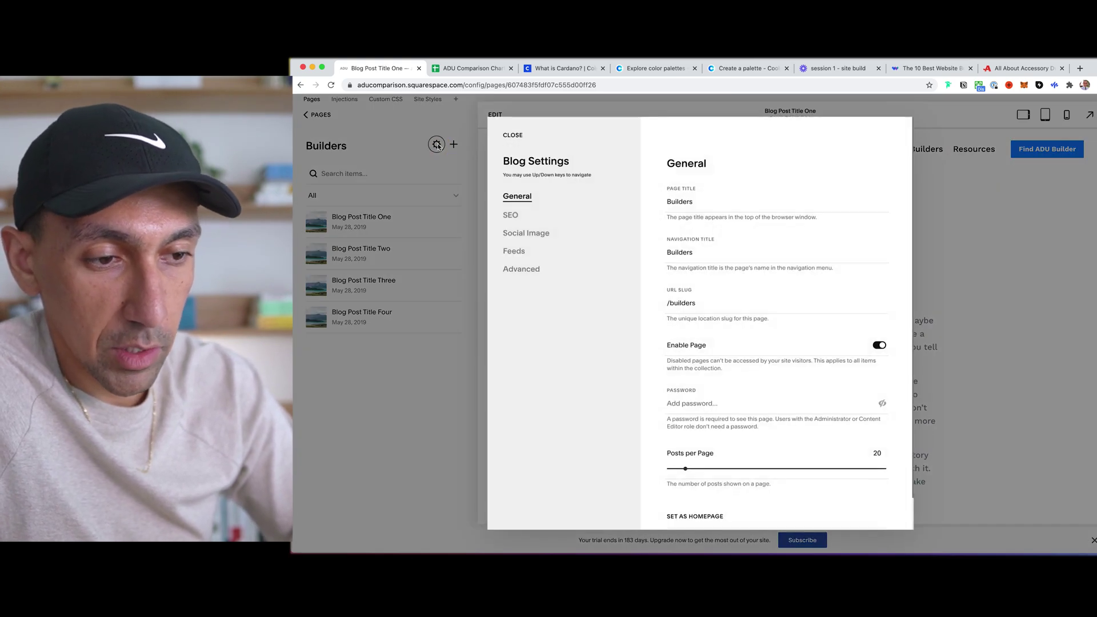
click(518, 254)
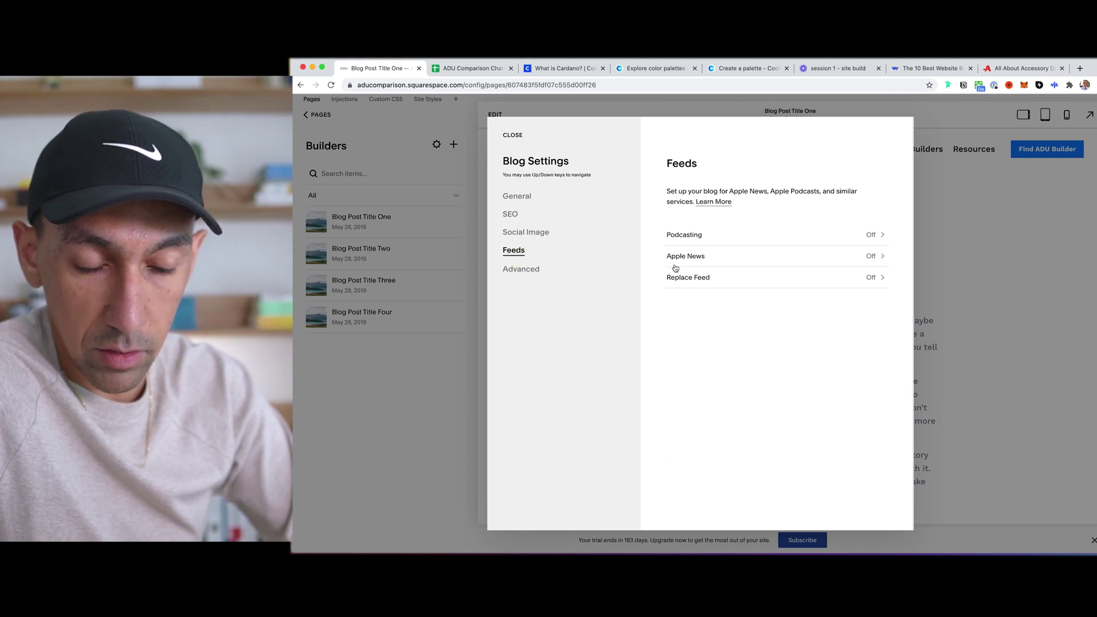
click(521, 269)
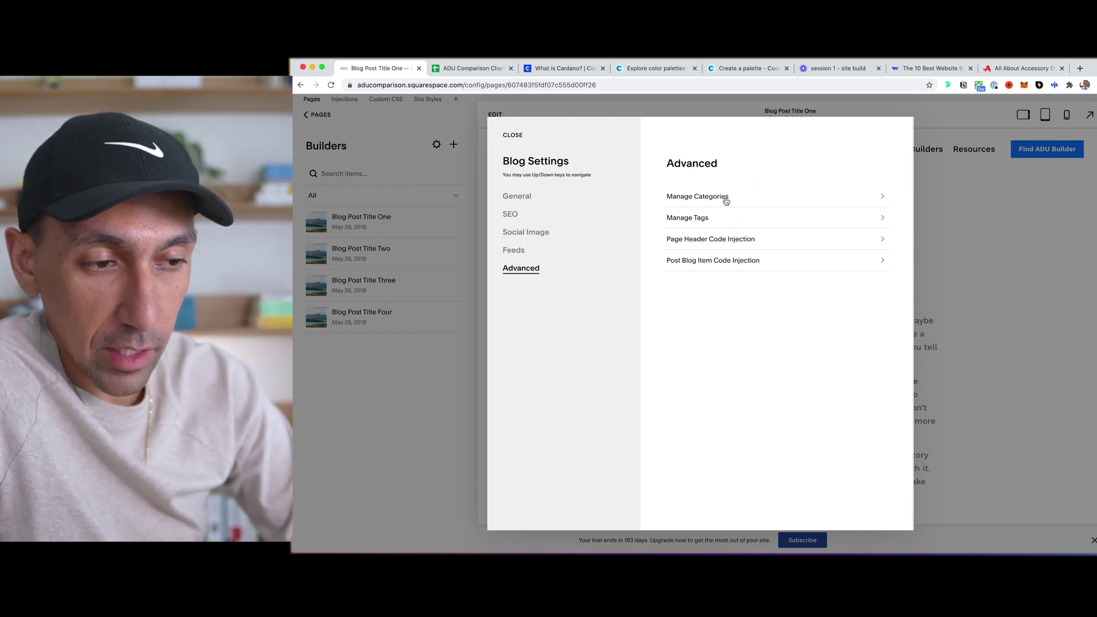
click(513, 136)
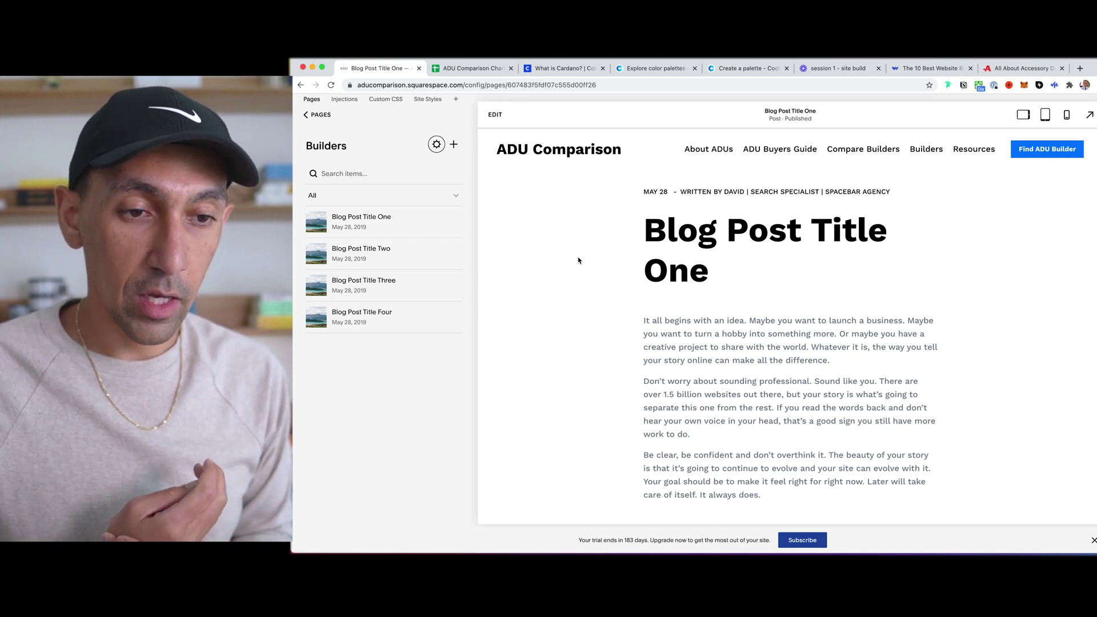
Change Blog Post Title One's content width from Wide to Medium and save the edit
click(723, 230)
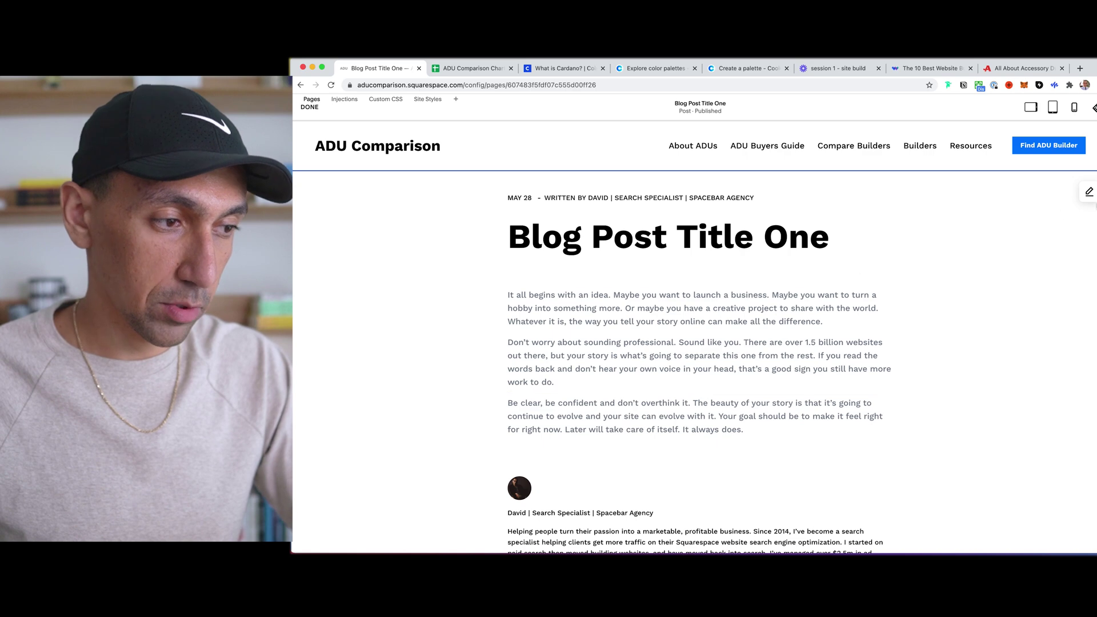
click(1089, 192)
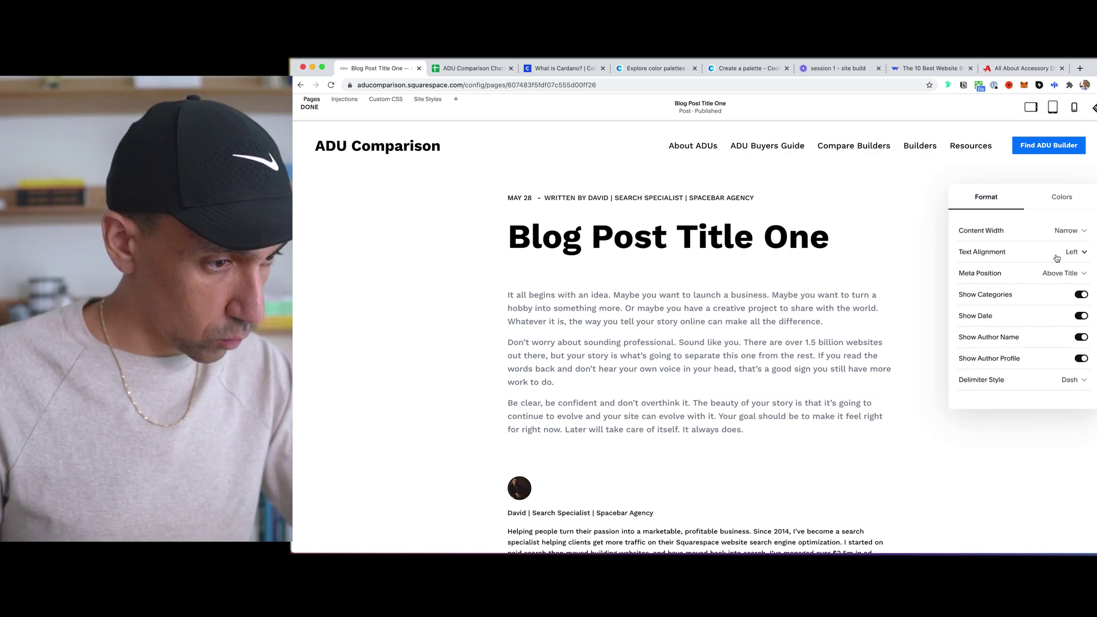
click(999, 230)
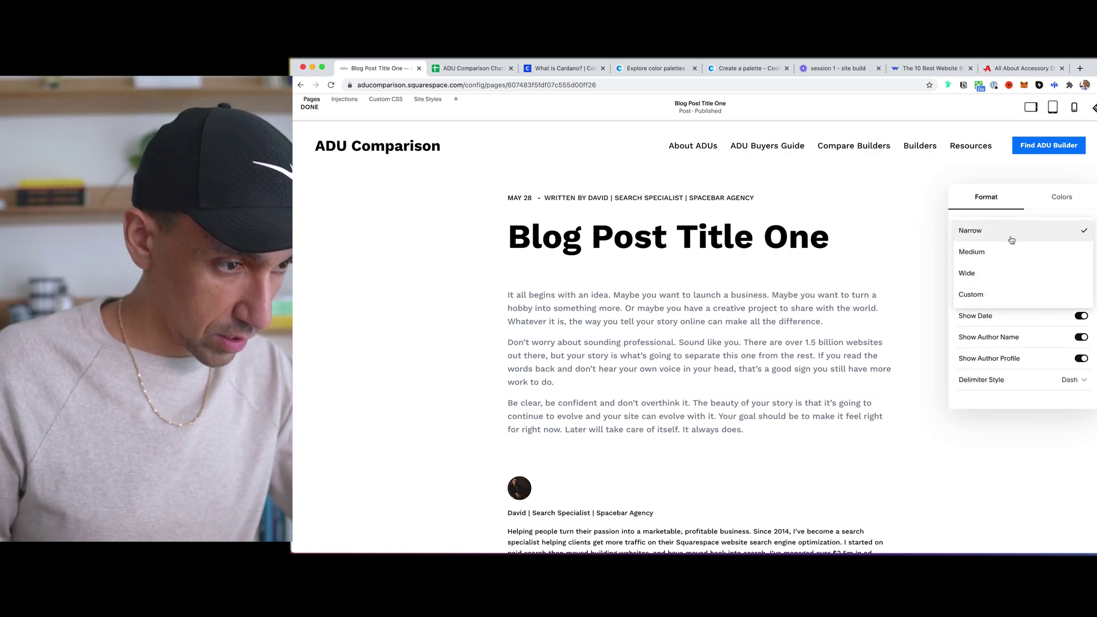
click(1005, 274)
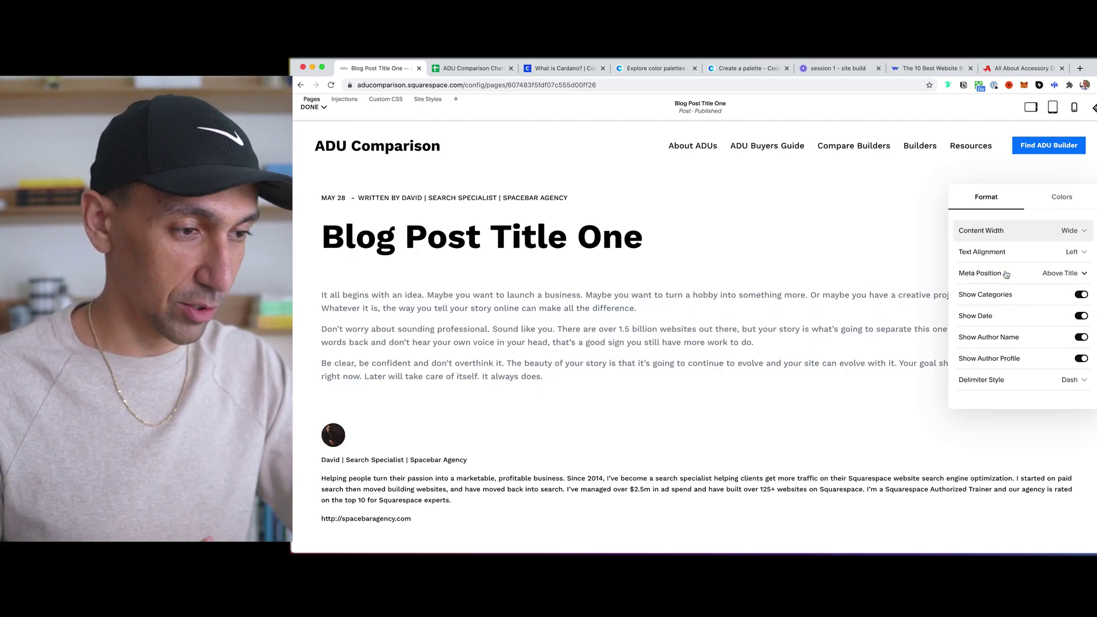
click(1005, 237)
click(983, 218)
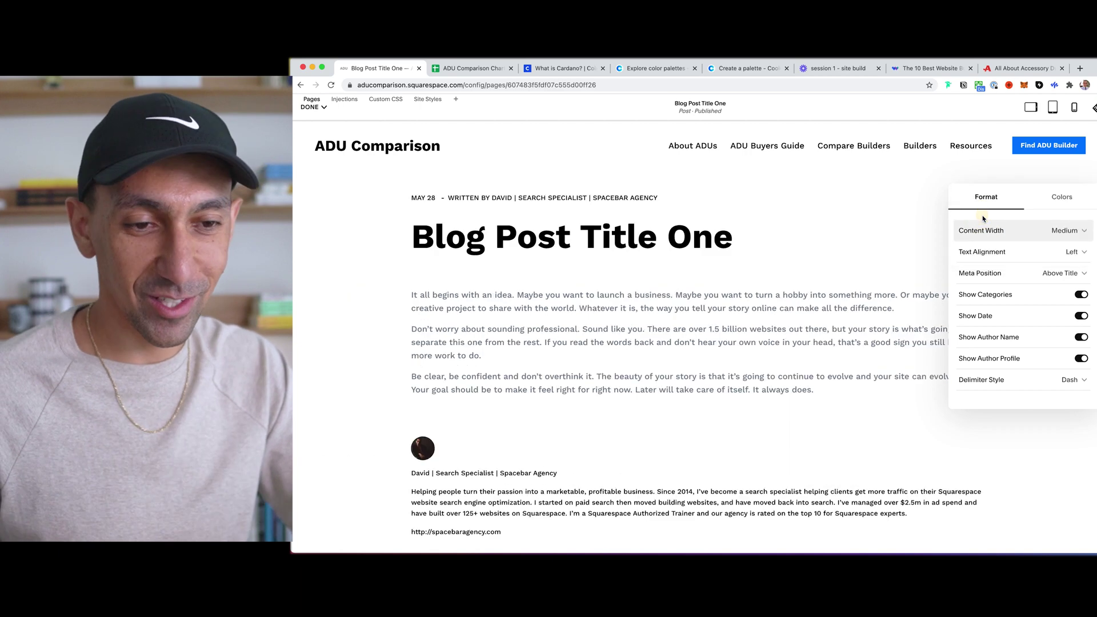
click(313, 108)
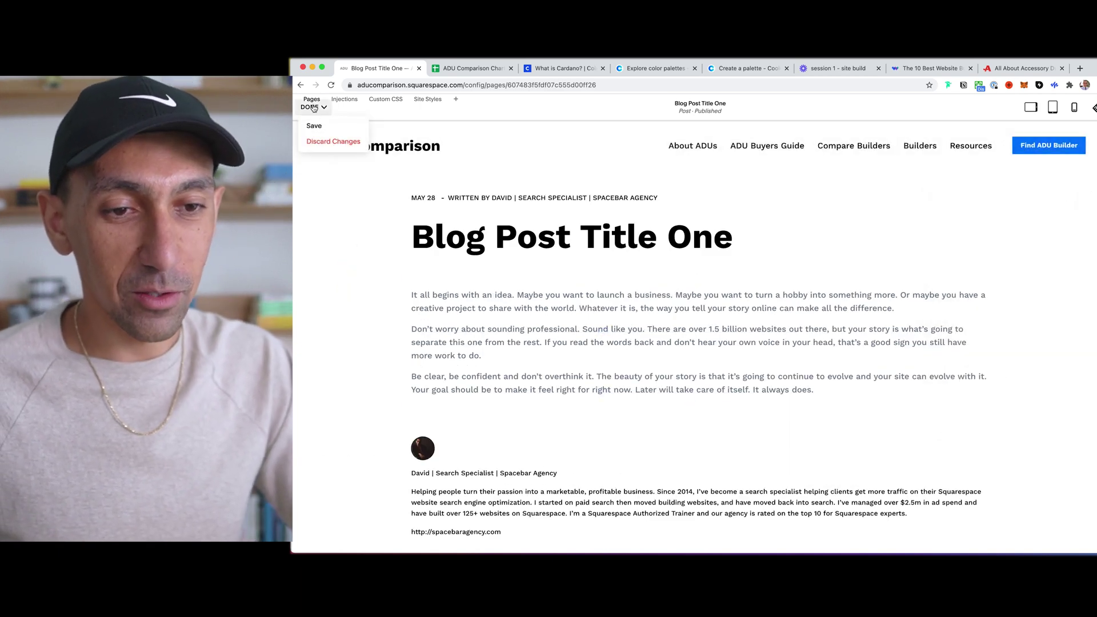
click(313, 125)
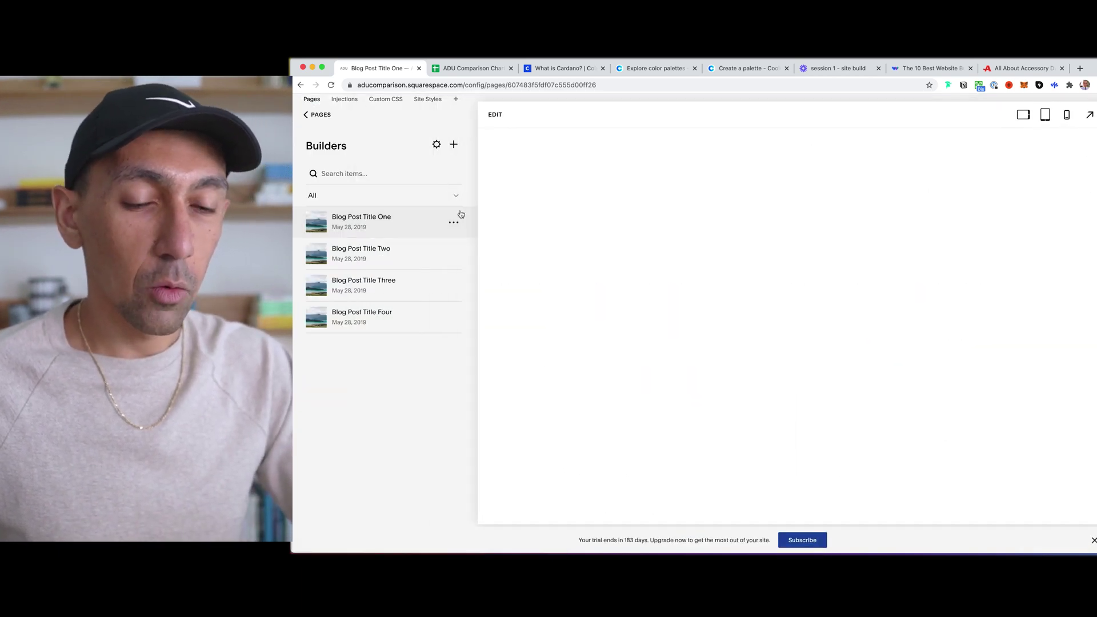
Open Blog Post Title Two, then switch to the '10 Best Website Builders' article tab
click(377, 246)
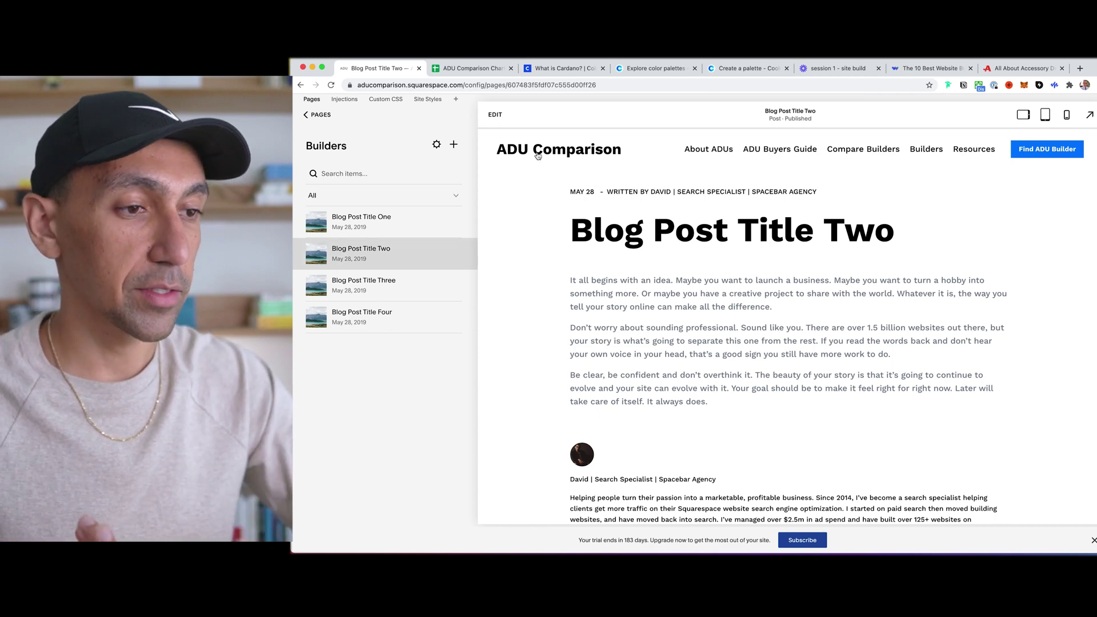
click(910, 69)
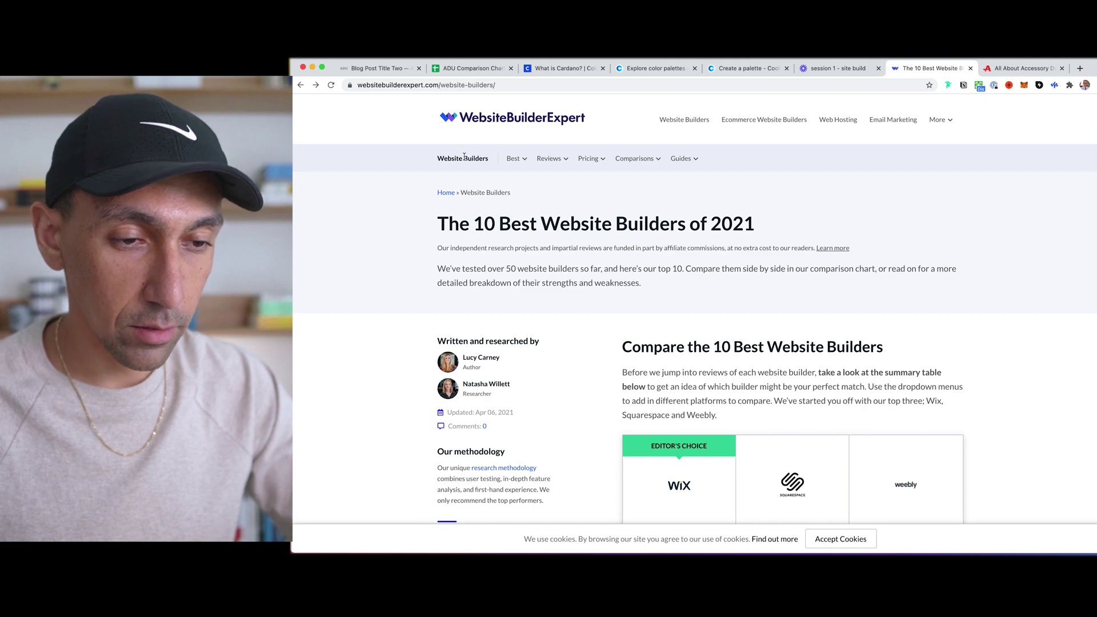
Switch to NerdWallet's '9 Excellent Credit Cards of 2021' page
mouse_move(514, 159)
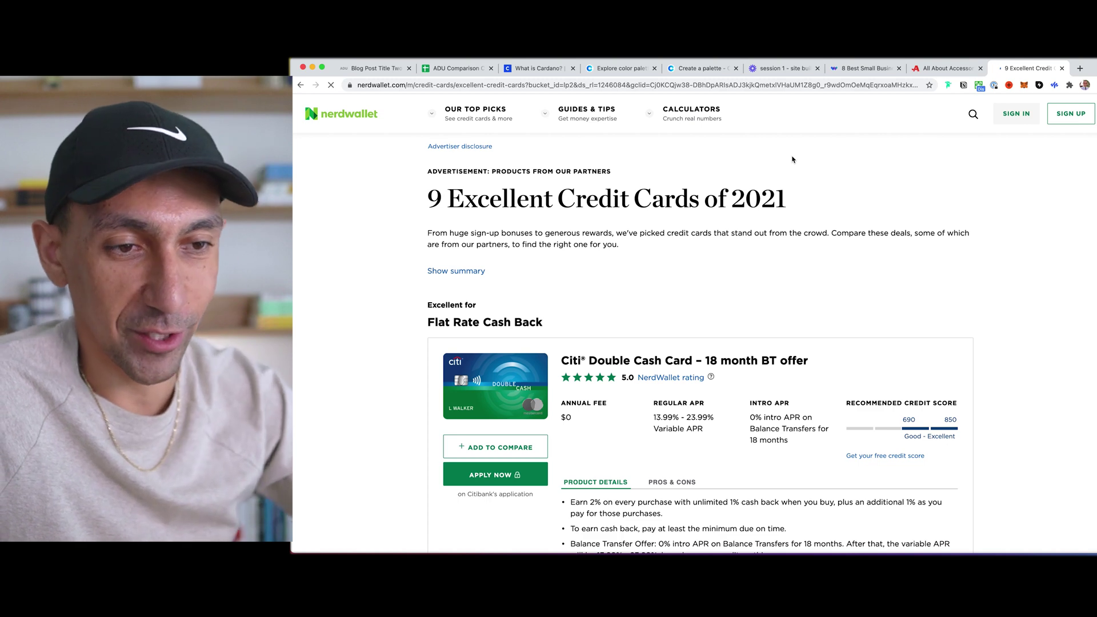
From the NerdWallet homepage, open the Best rewards cards article under Our Top Picks
click(344, 117)
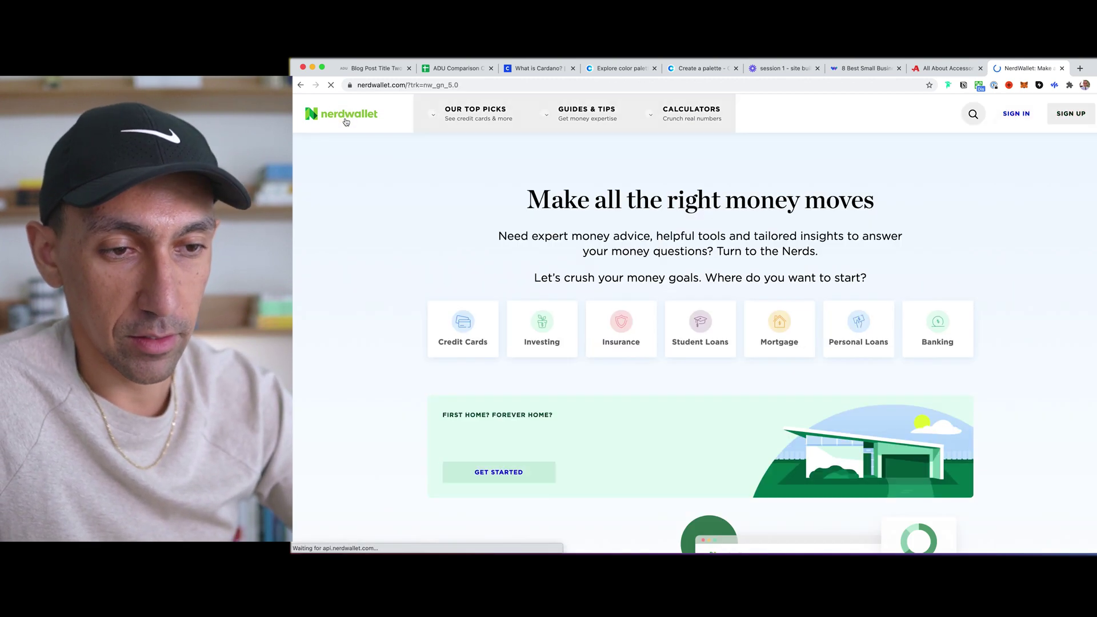
click(453, 114)
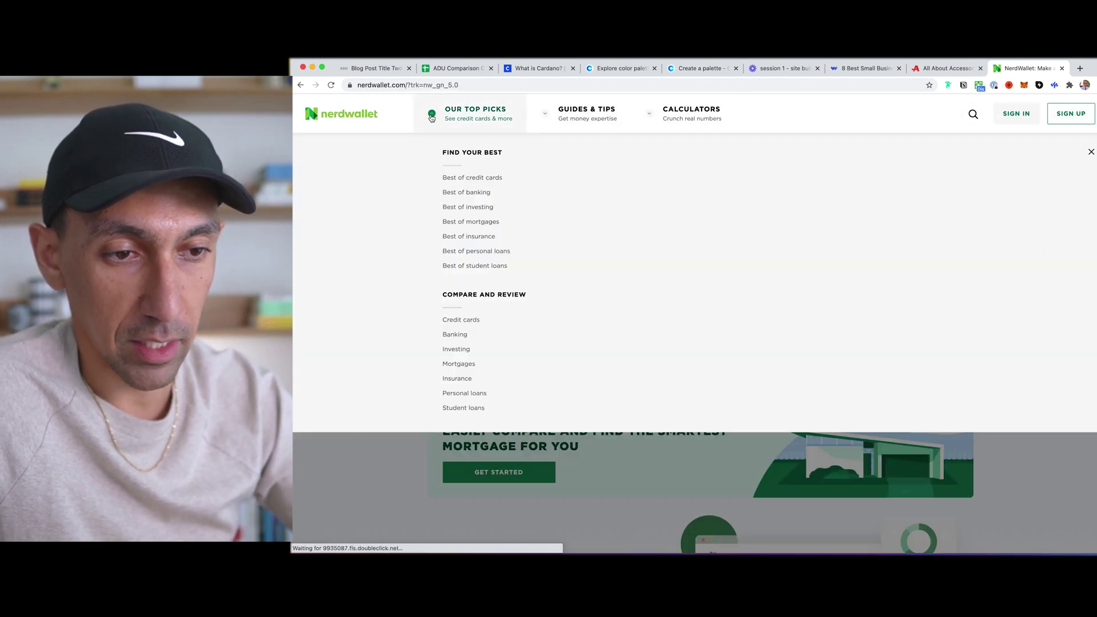
click(433, 113)
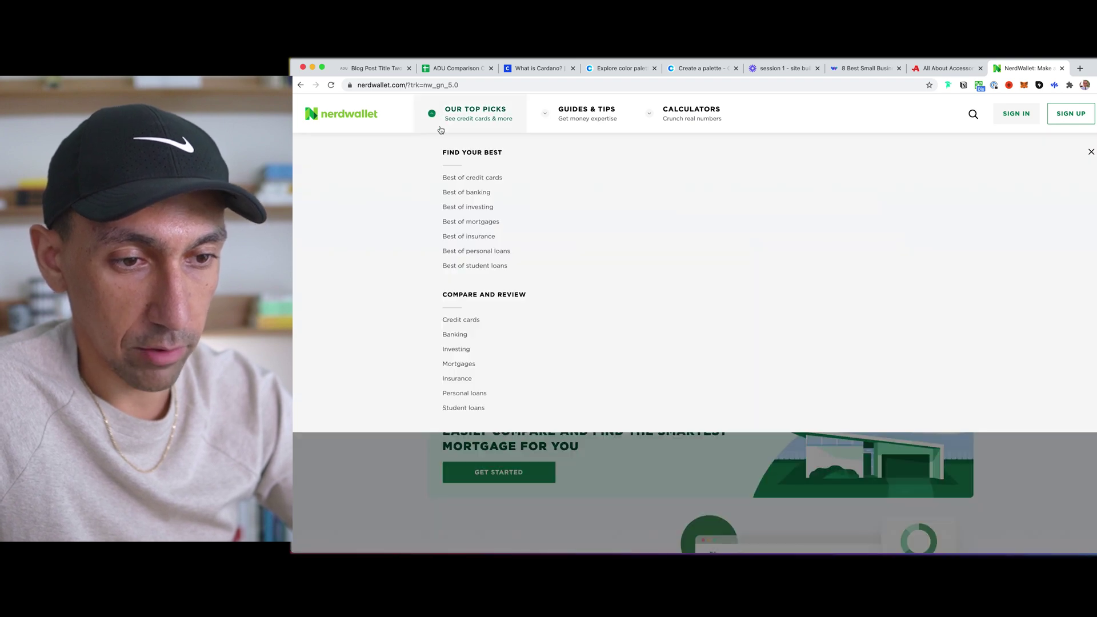
mouse_move(472, 183)
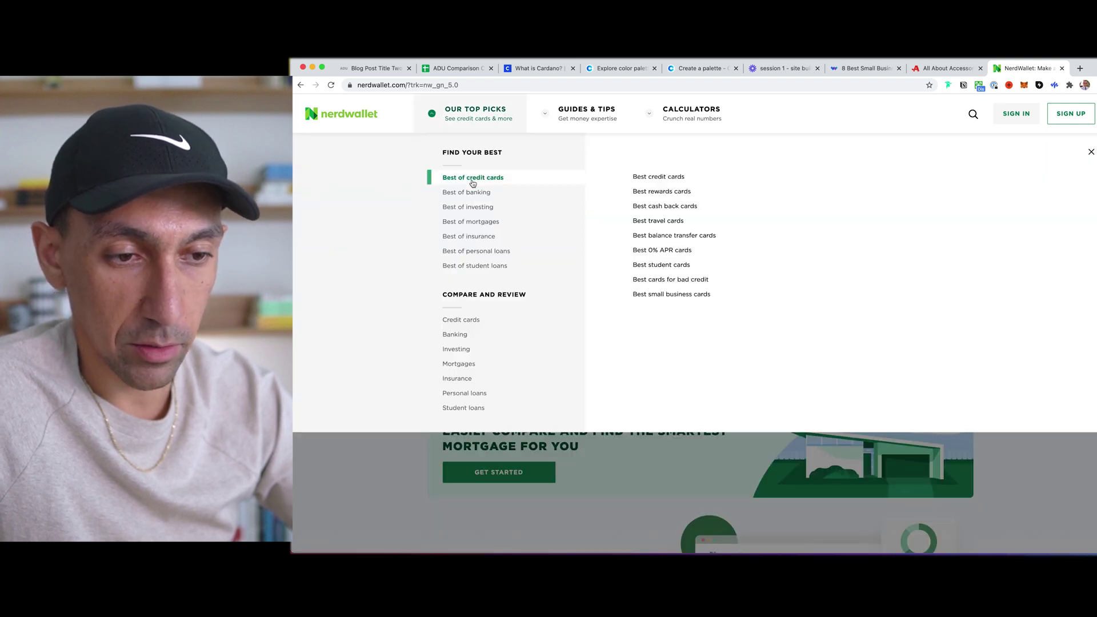
click(662, 192)
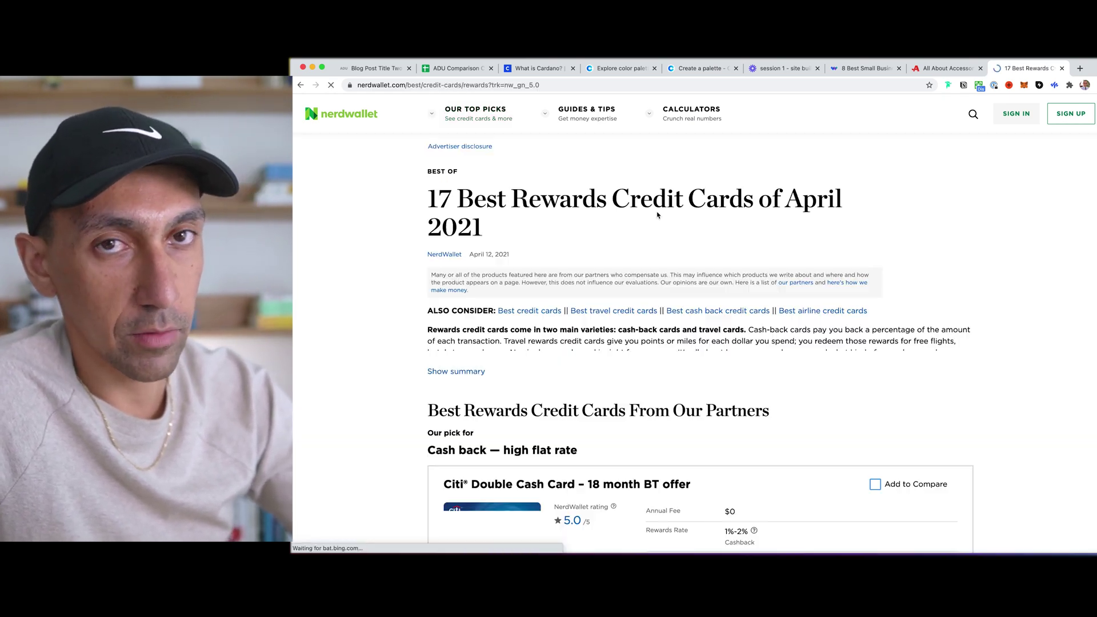
Scroll through the 17 Best Rewards Credit Cards picks, starting with the Citi Double Cash Card
scroll(434, 422, down, 2)
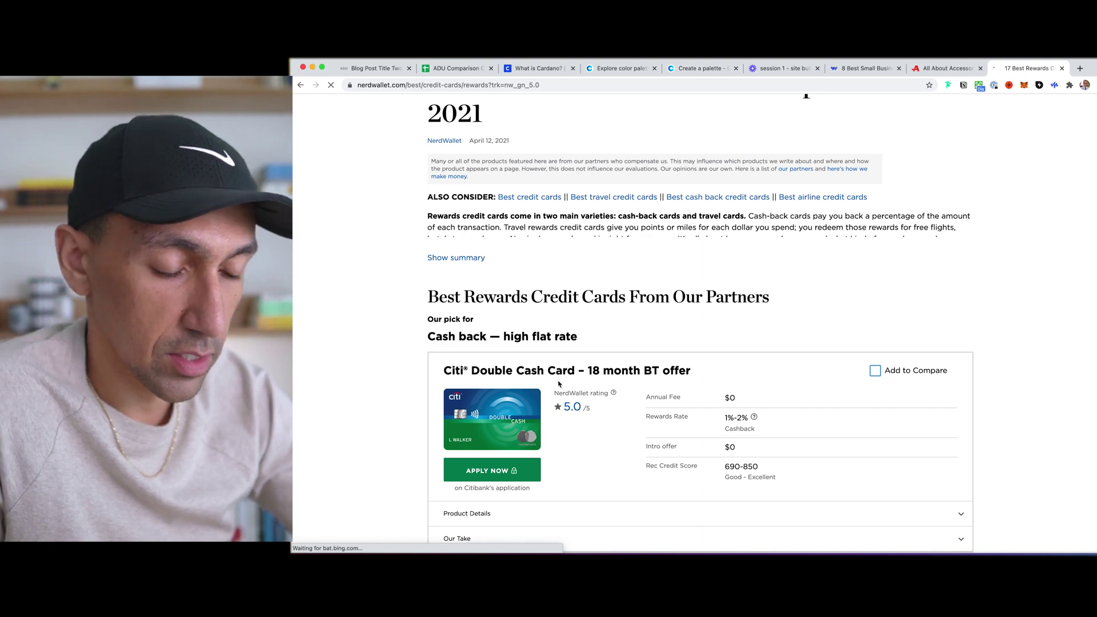
scroll(362, 404, down, 3)
scroll(365, 423, down, 2)
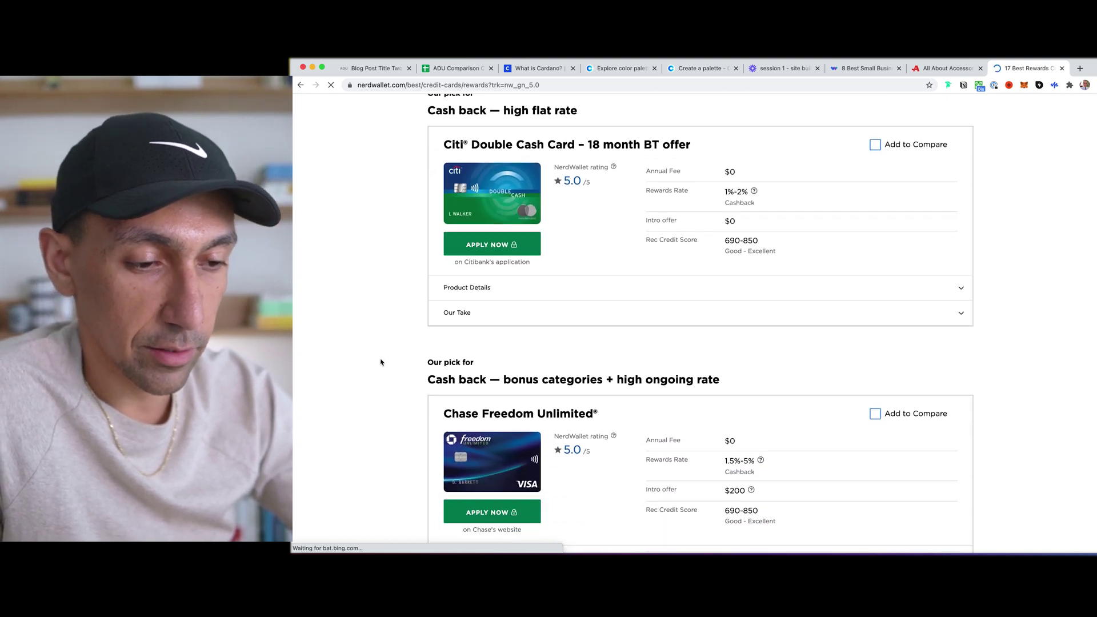
scroll(431, 376, down, 4)
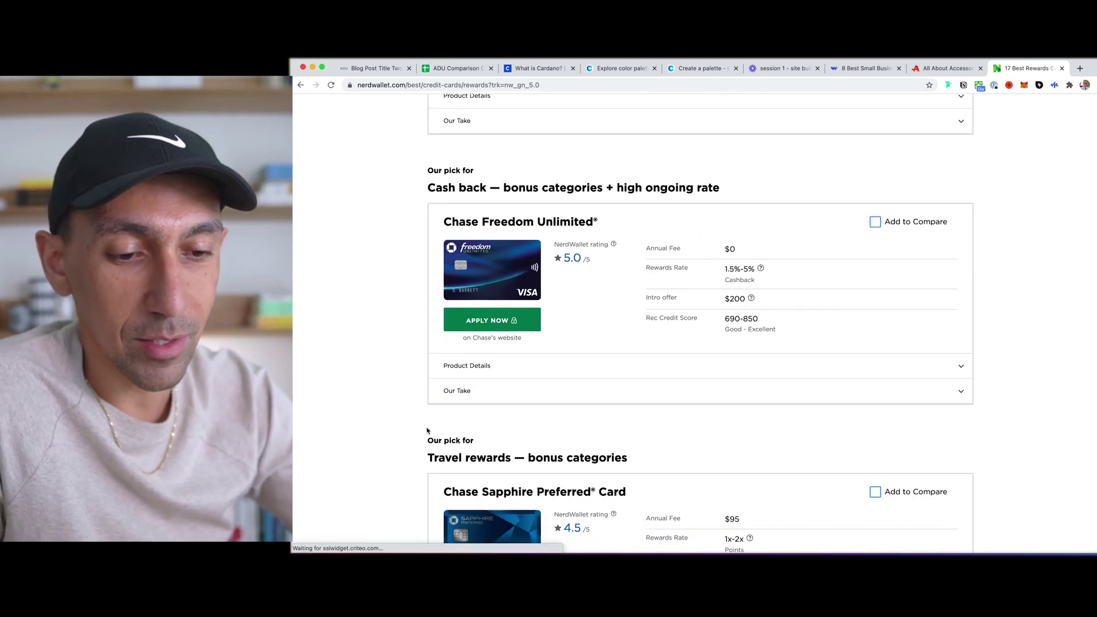
scroll(427, 429, down, 3)
scroll(427, 429, down, 5)
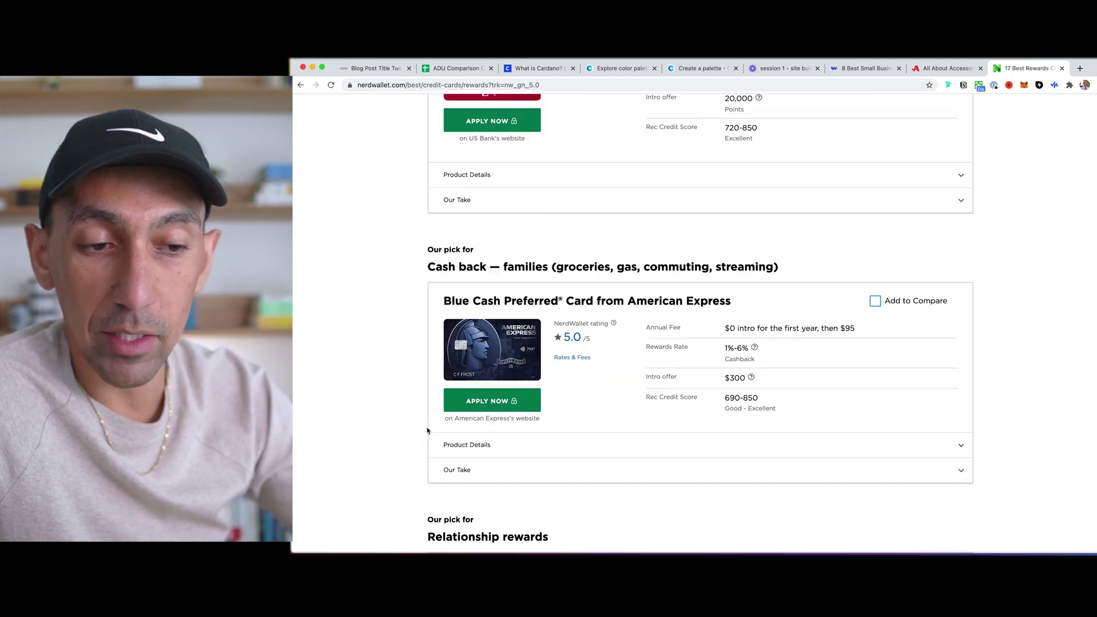
scroll(428, 430, up, 20)
scroll(427, 429, down, 1)
click(475, 112)
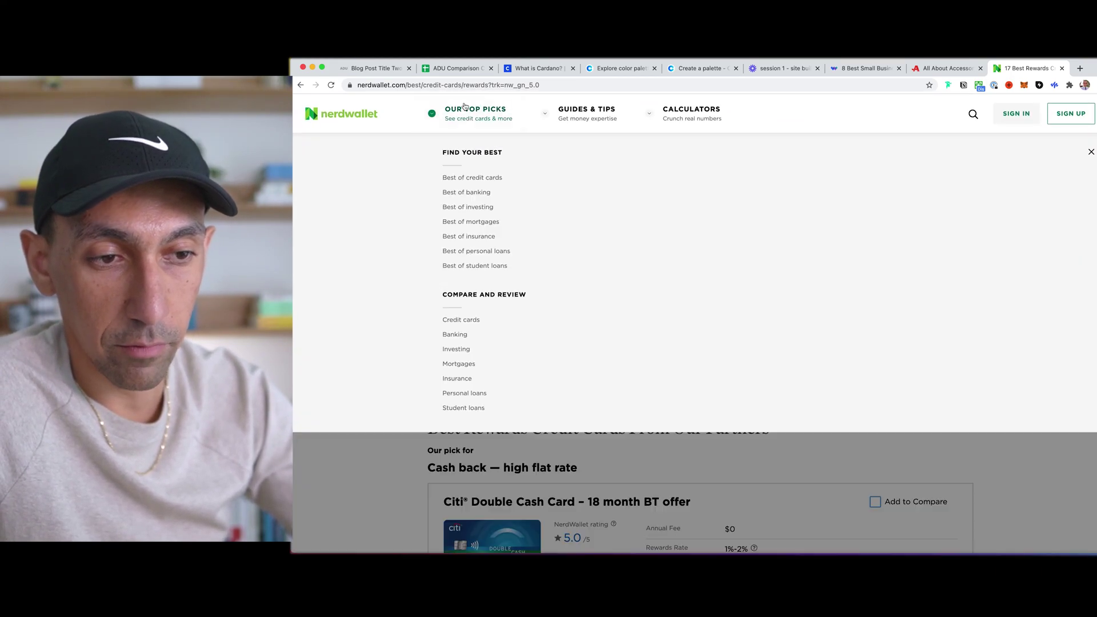
mouse_move(477, 181)
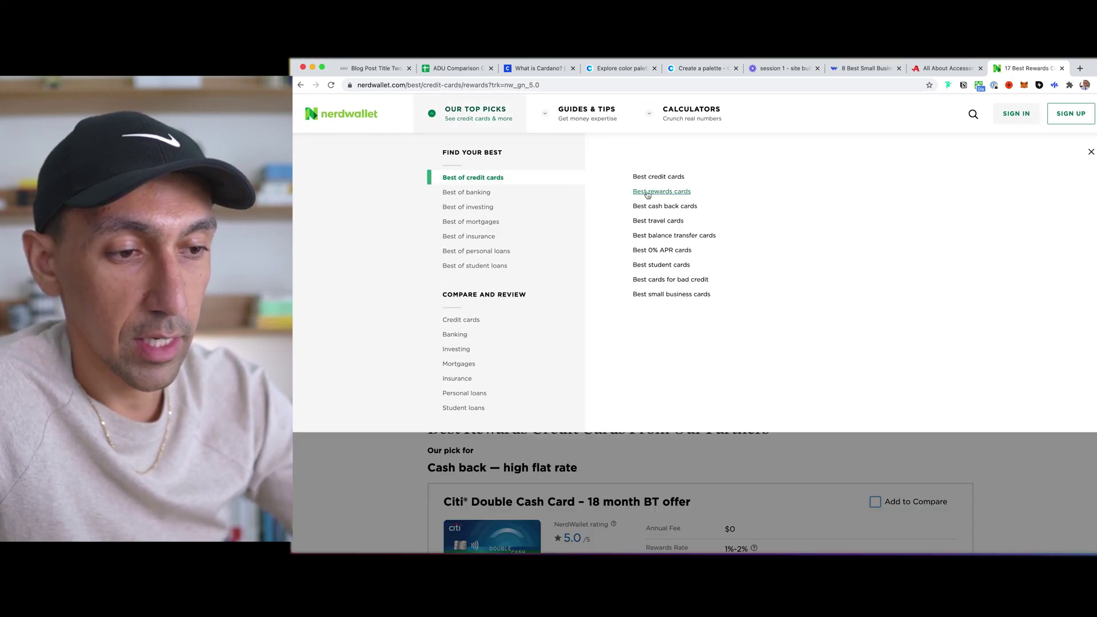
Open the Best Balance Transfer and 0% APR Credit Cards article and scroll its first picks
click(658, 236)
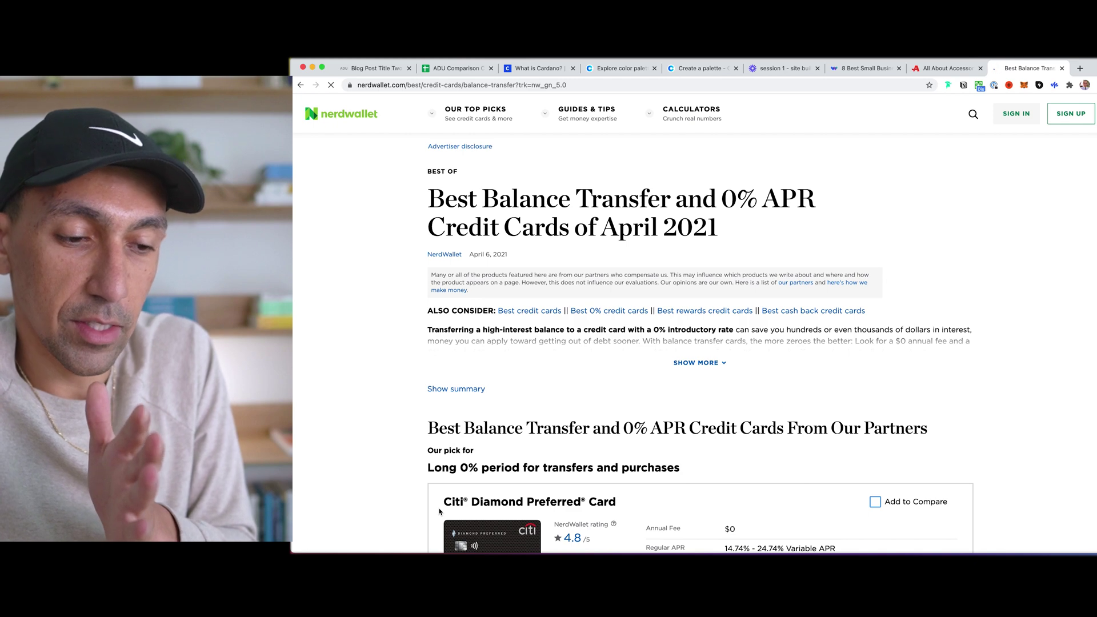
scroll(439, 510, down, 3)
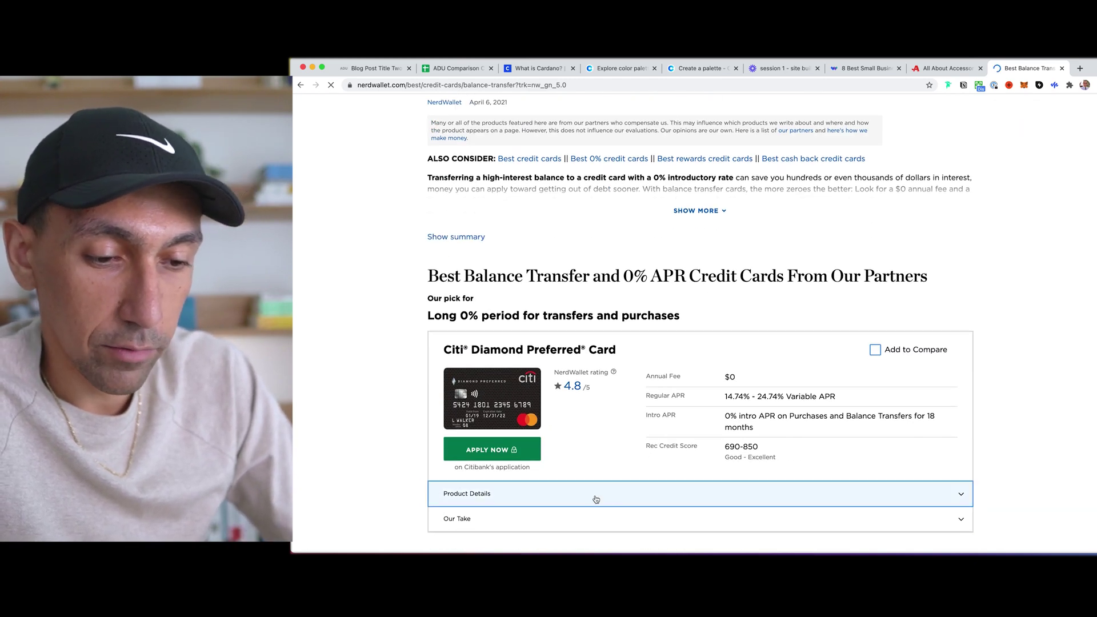
scroll(560, 481, down, 2)
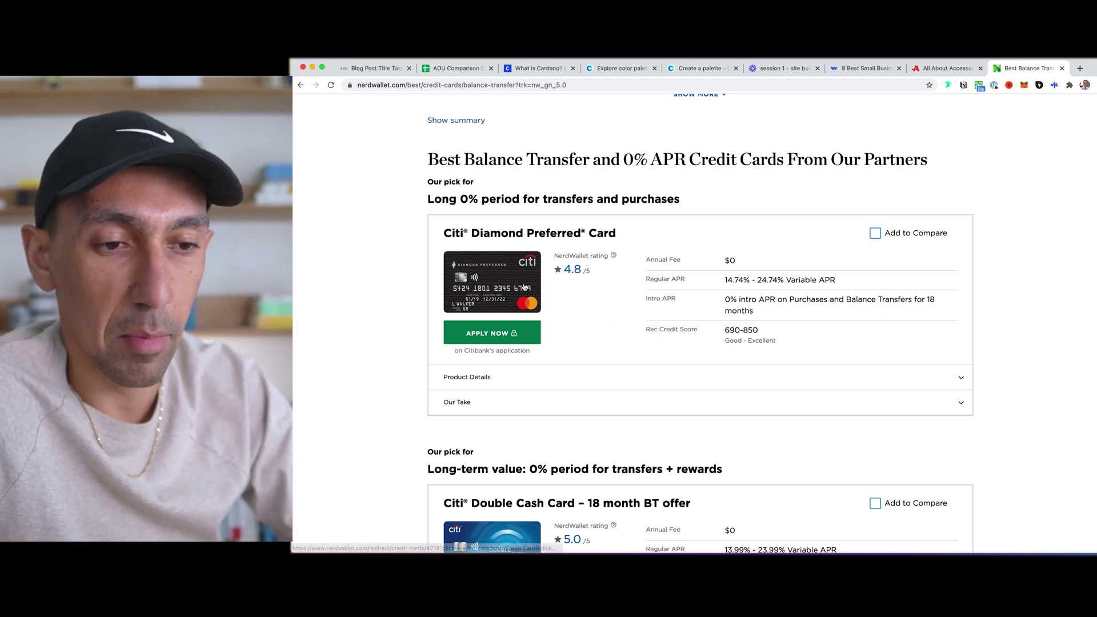
scroll(528, 316, up, 5)
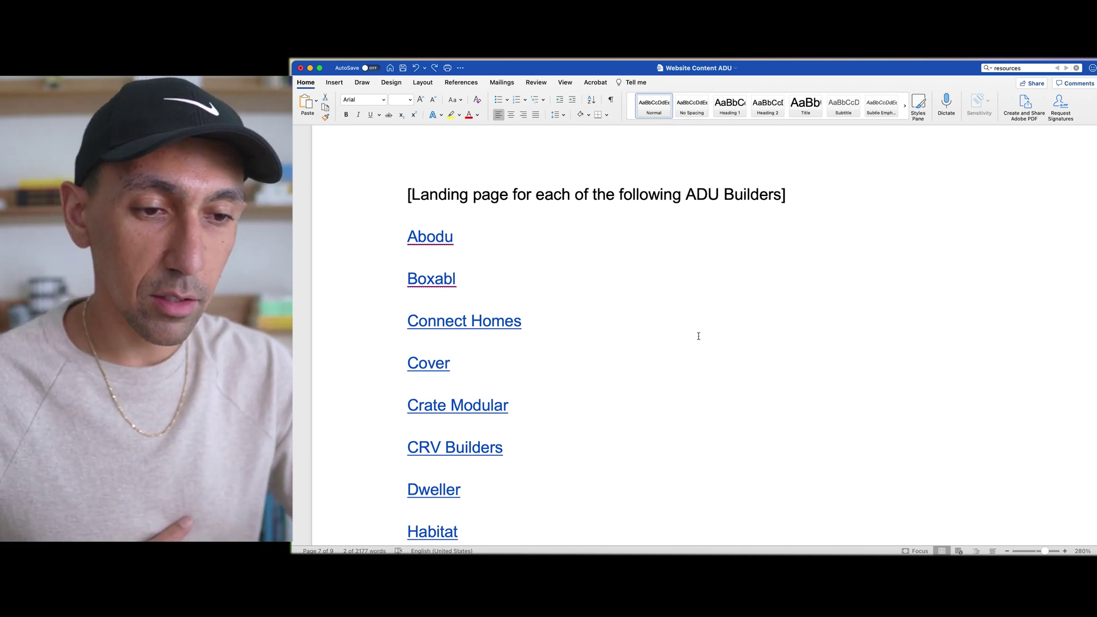
Switch from the Word builders list back to the Squarespace editor in Chrome
key(super+Tab)
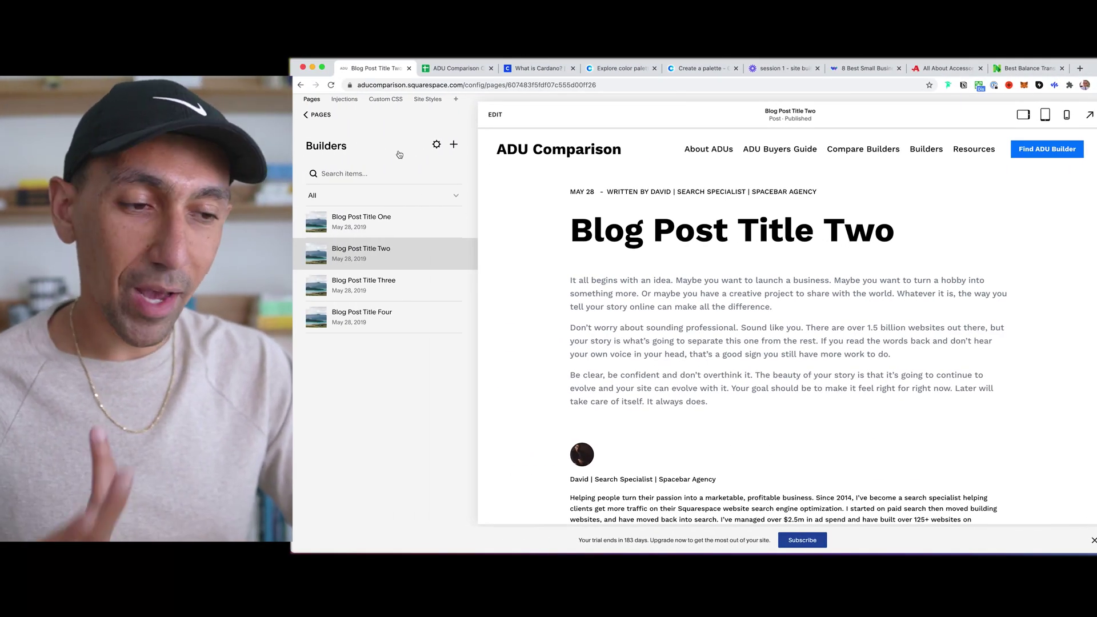
Return to the Pages list and open the Builders P portfolio showing Projects One to Six
click(318, 115)
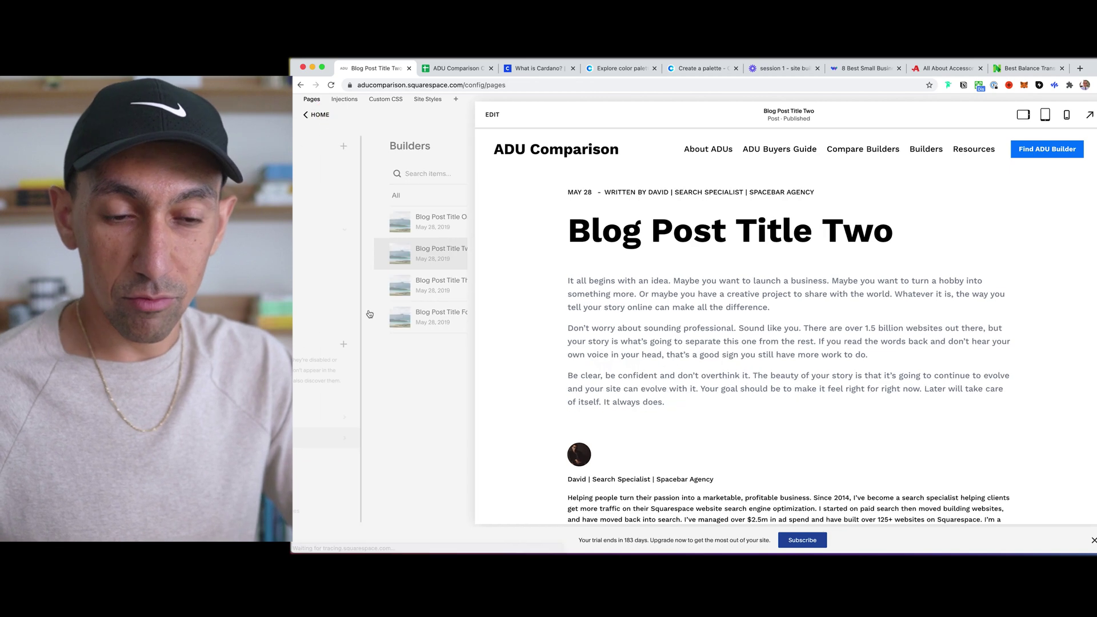
click(430, 417)
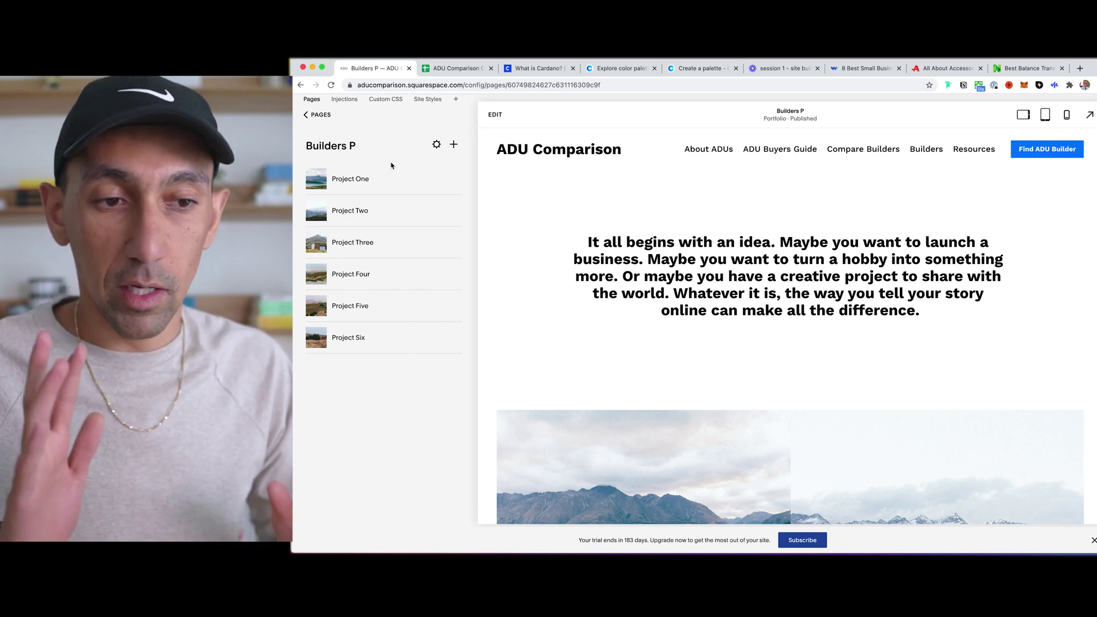
Set page title and navigation title to 'Builders Portfolio' and slug to /builders-portfolio, then save
click(436, 145)
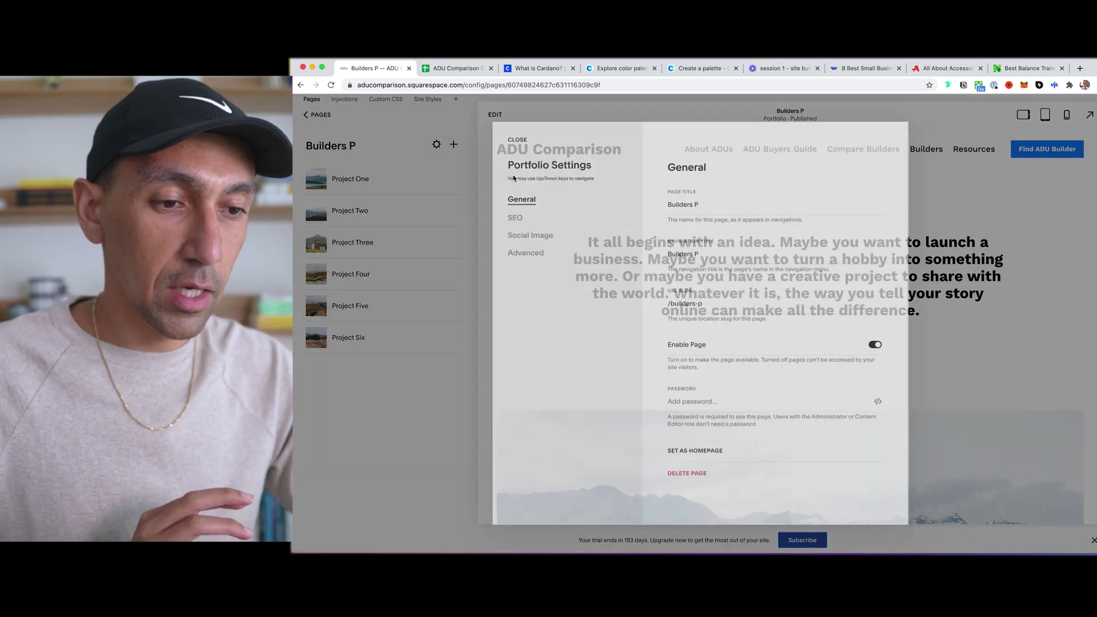
click(708, 205)
text(ortfolio)
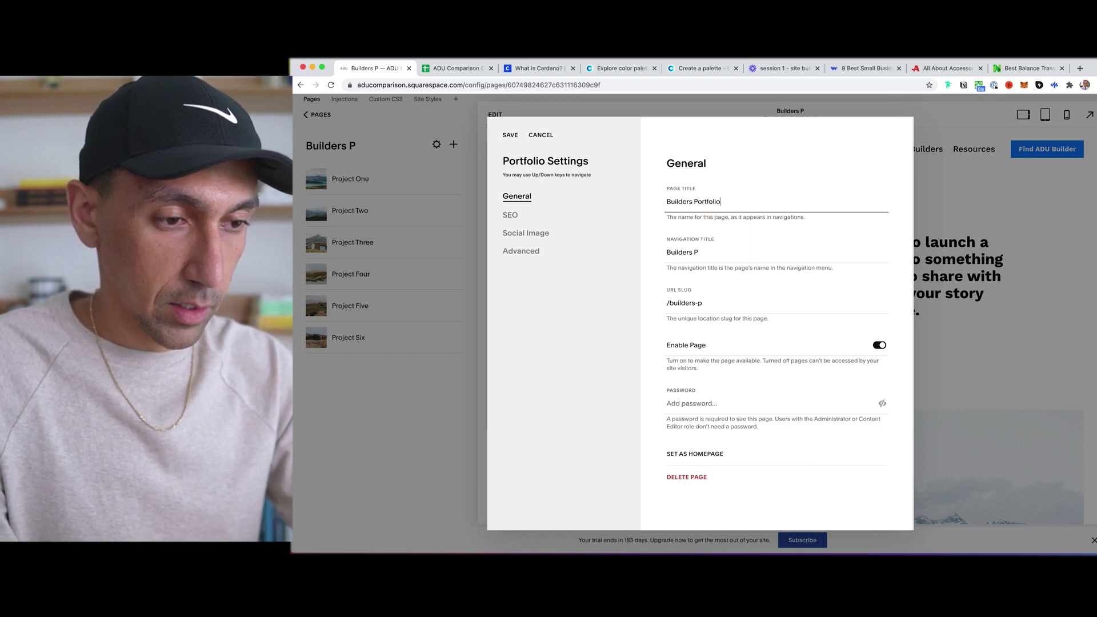
key(super+a)
key(super+c)
key(super+Tab)
key(Tab)
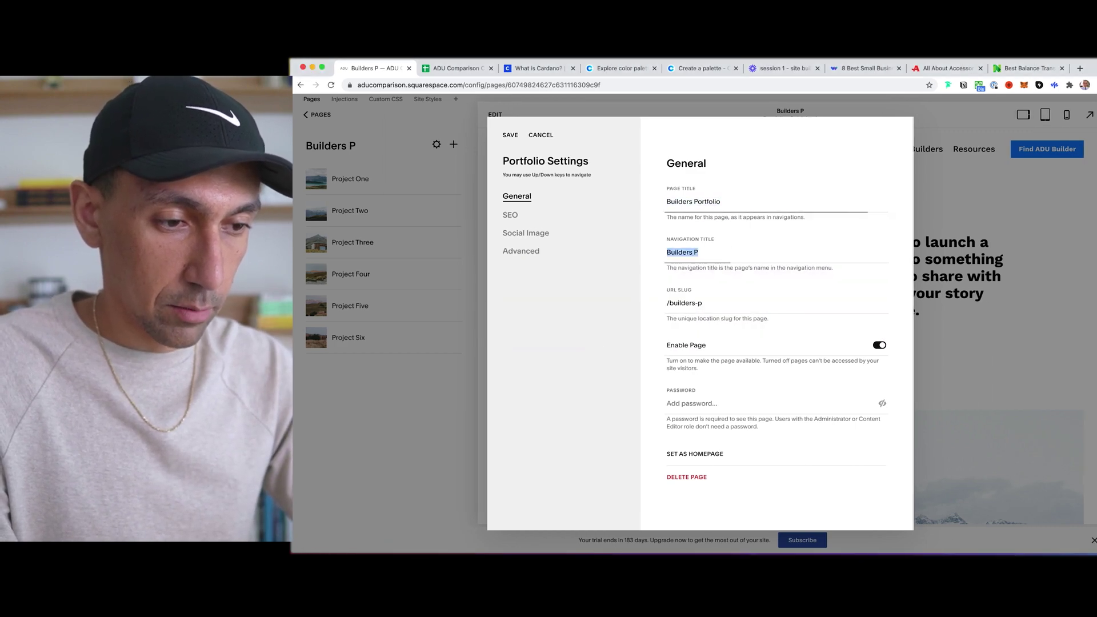
key(super+v)
key(Tab)
key(Right)
text(ortfolio)
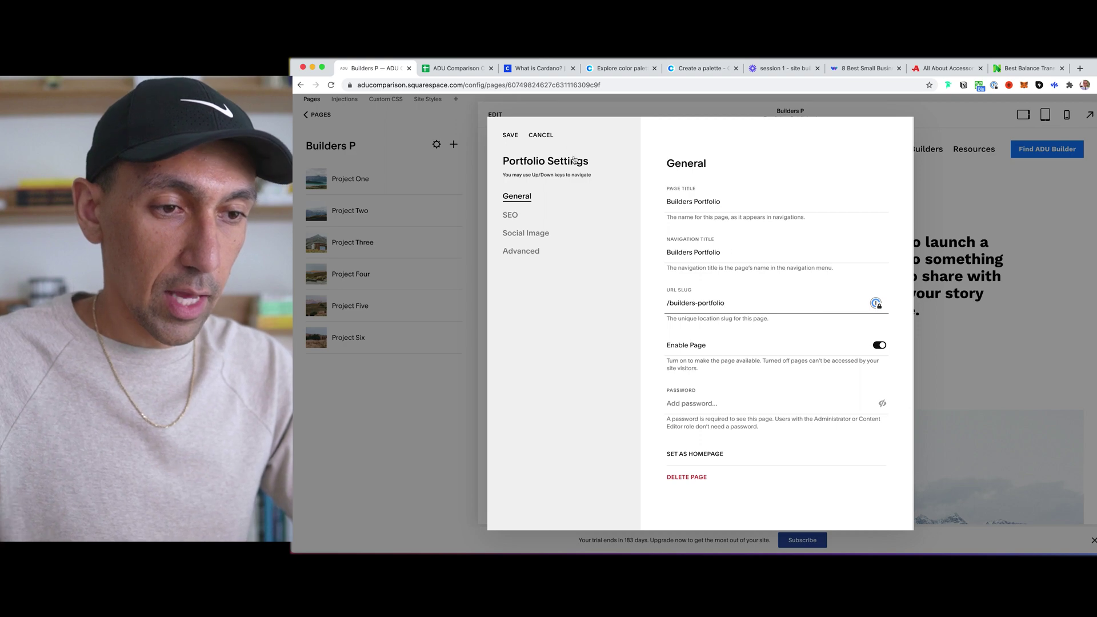
click(510, 135)
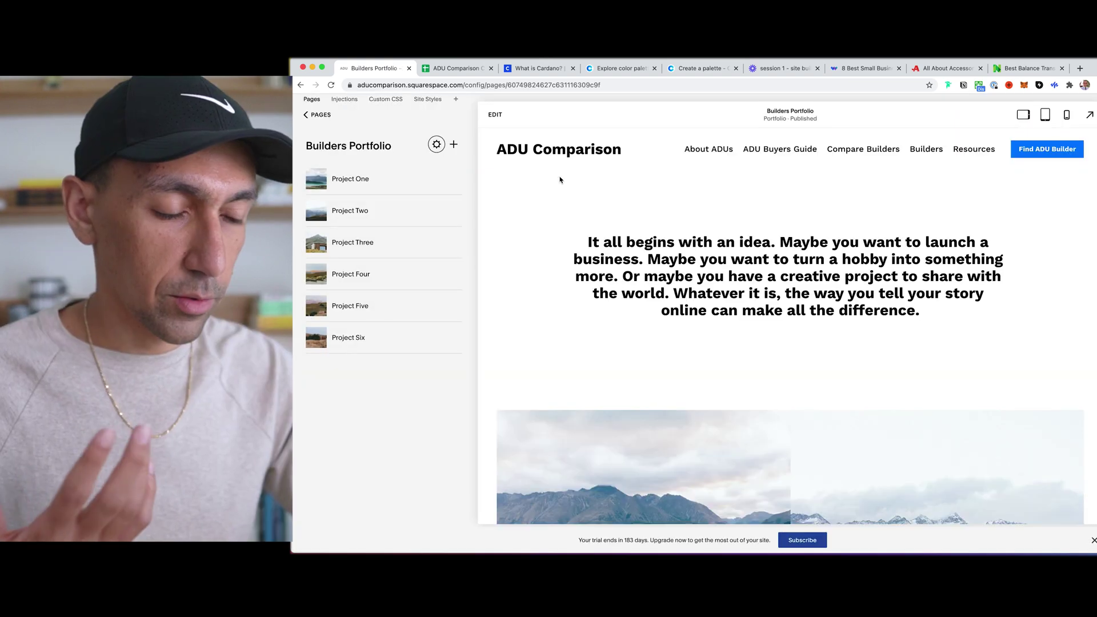